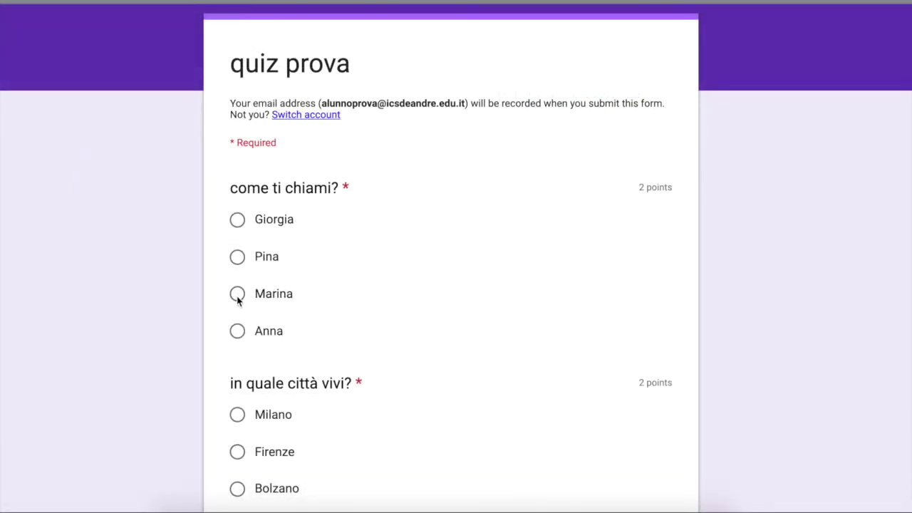
Step: Answer the quiz with the third name, Milano as the city and montagna as the holiday place, request a response copy and submit
left_click(238, 295)
scroll(353, 326, "down", 3)
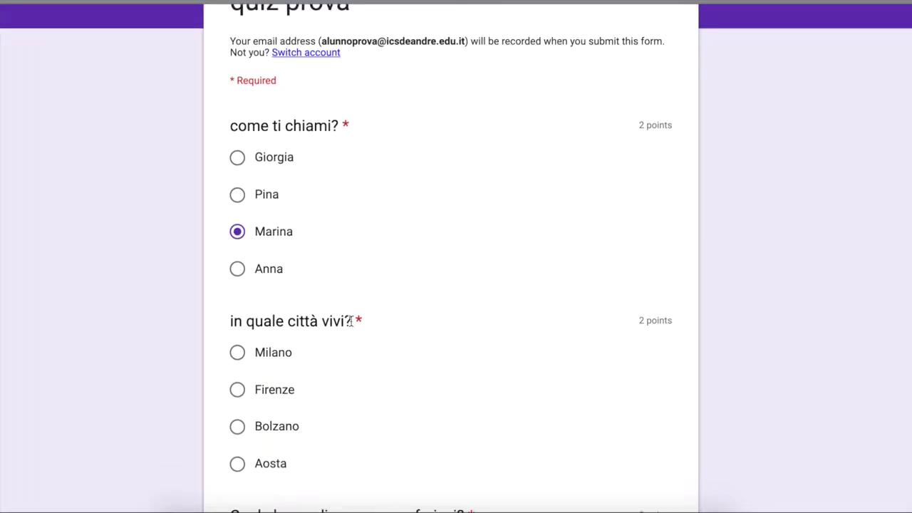
left_click(237, 321)
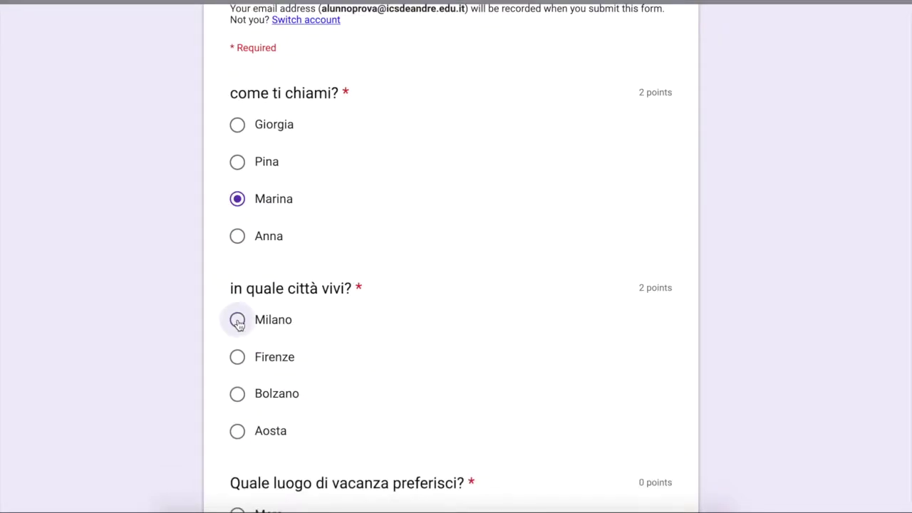
scroll(352, 362, "down", 5)
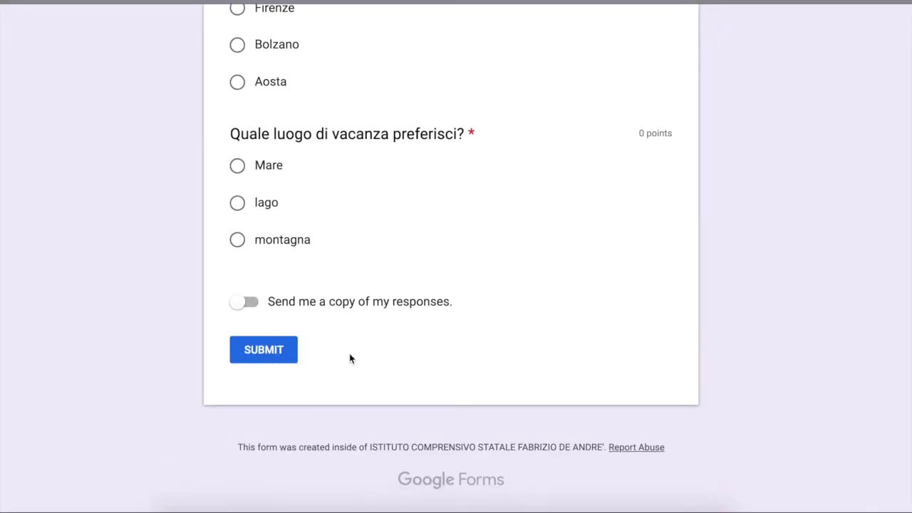
left_click(237, 240)
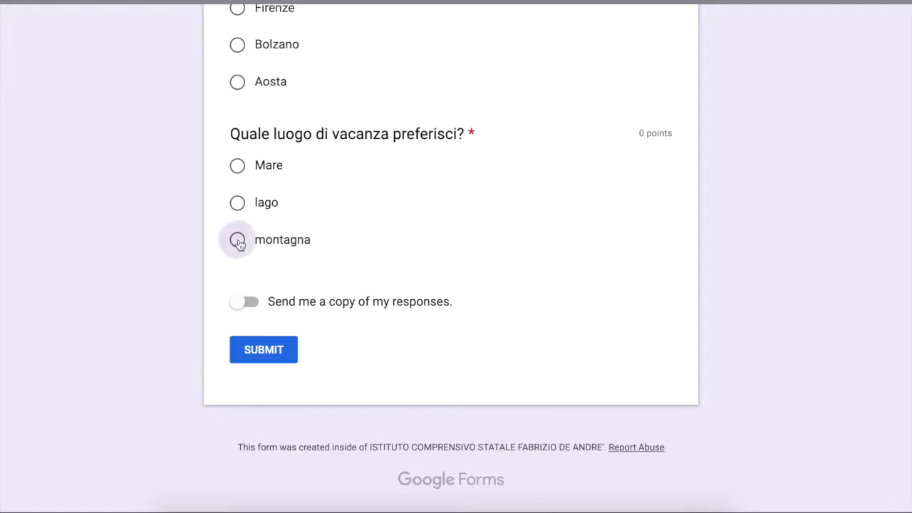
left_click(251, 304)
left_click(265, 350)
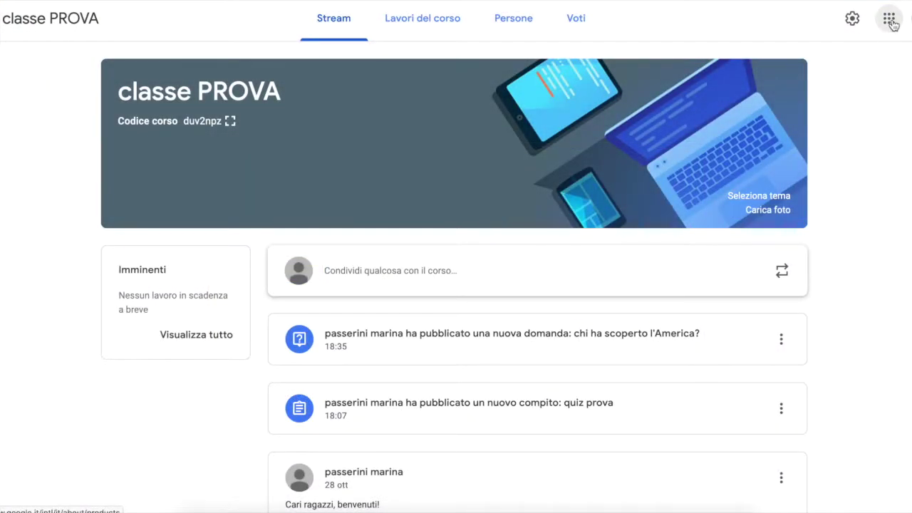
Step: Switch from the class to Google Moduli and open the recent form "quiz prova"
left_click(889, 19)
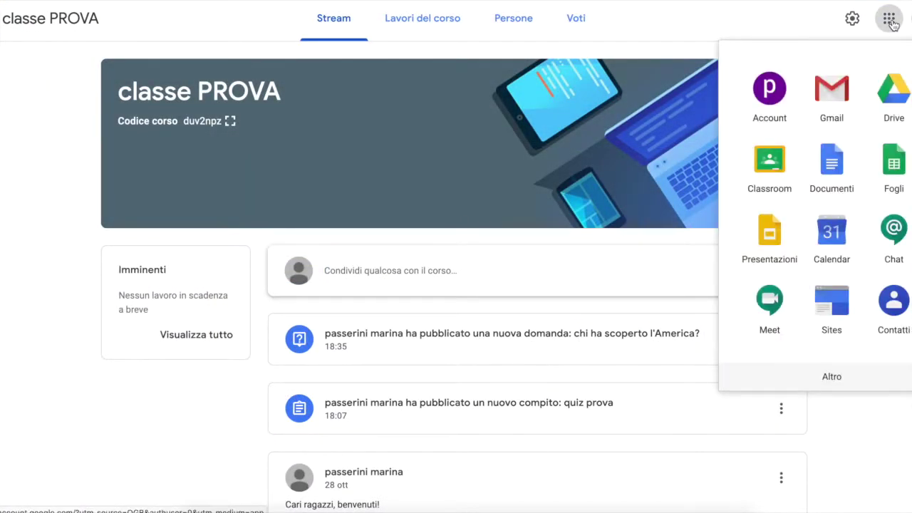
left_click(840, 383)
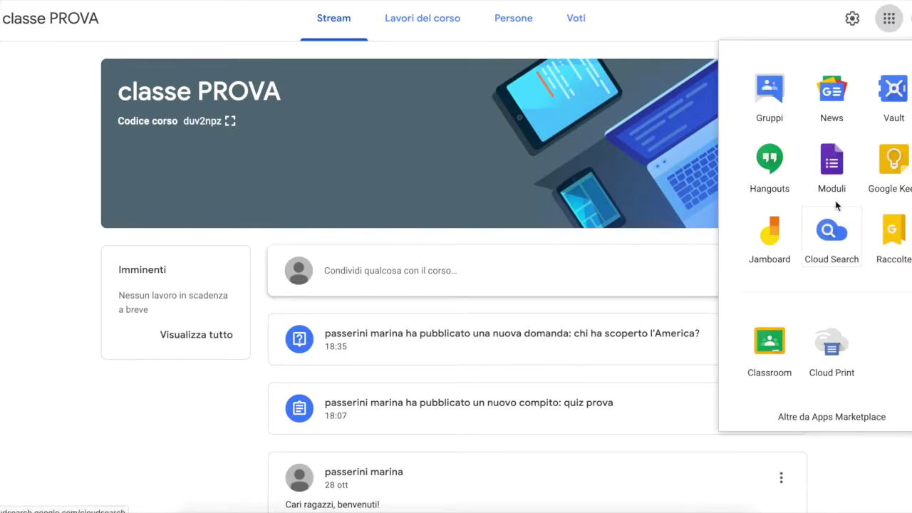
left_click(835, 165)
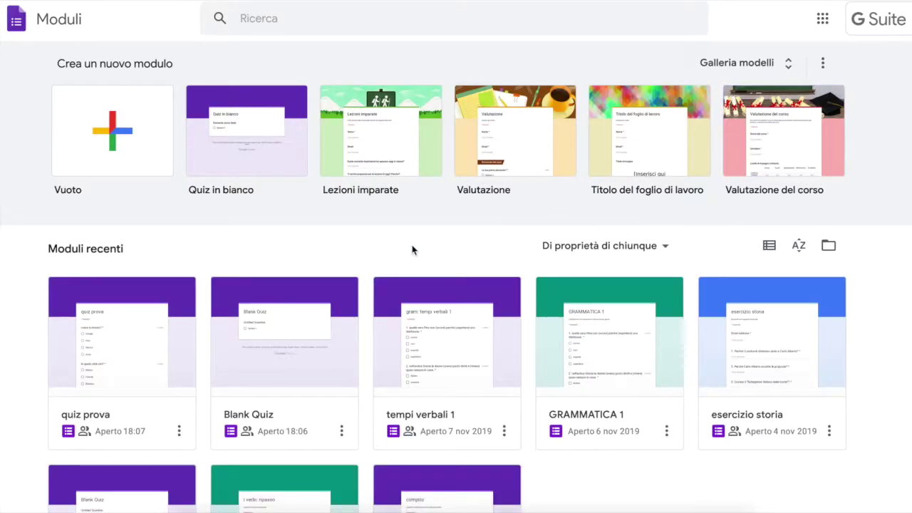
left_click(125, 417)
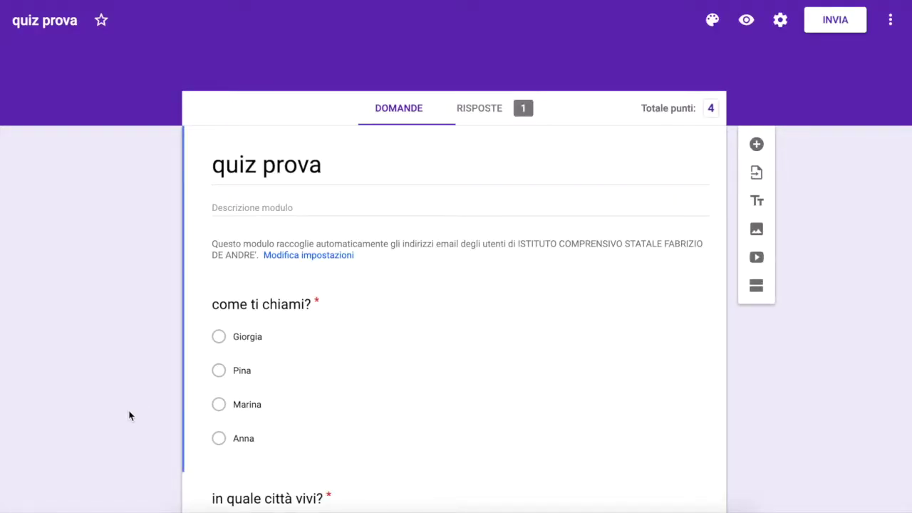
scroll(619, 395, "down", 2)
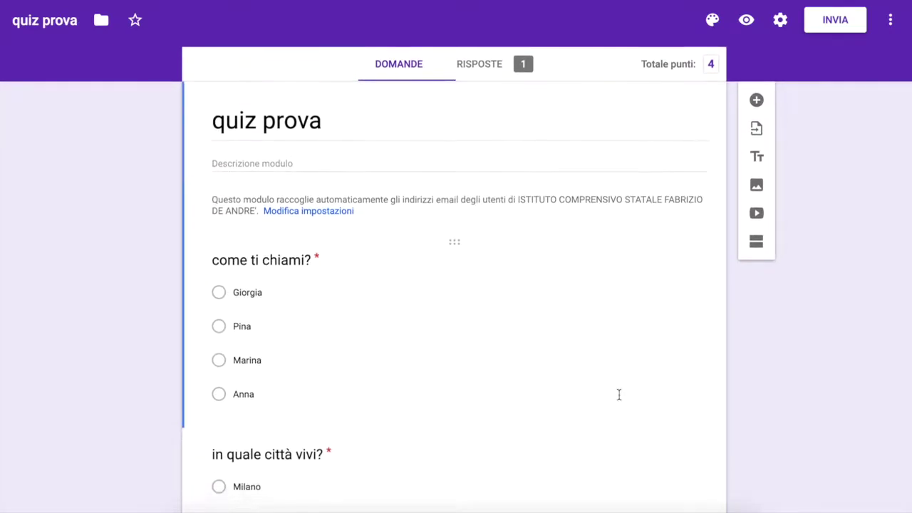
scroll(620, 397, "up", 2)
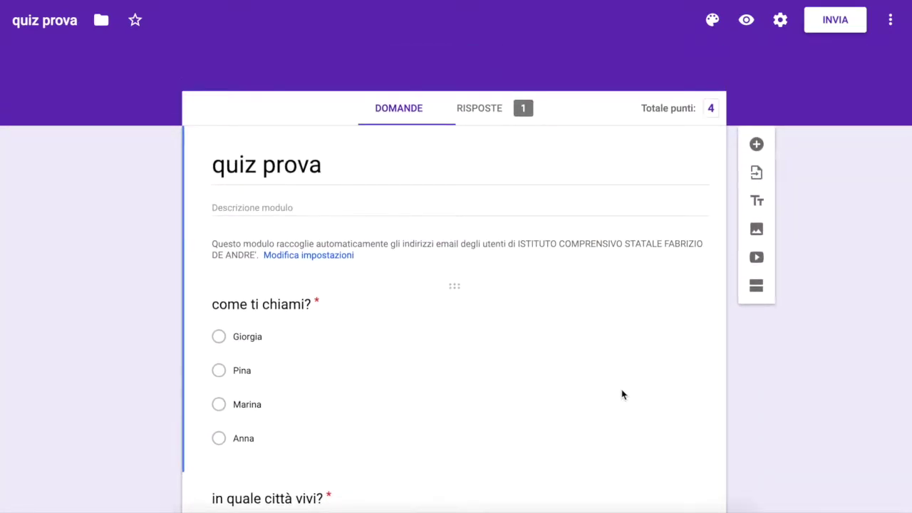
Step: Review the quiz's response summary and the answers to the first question in the per-question view
left_click(491, 114)
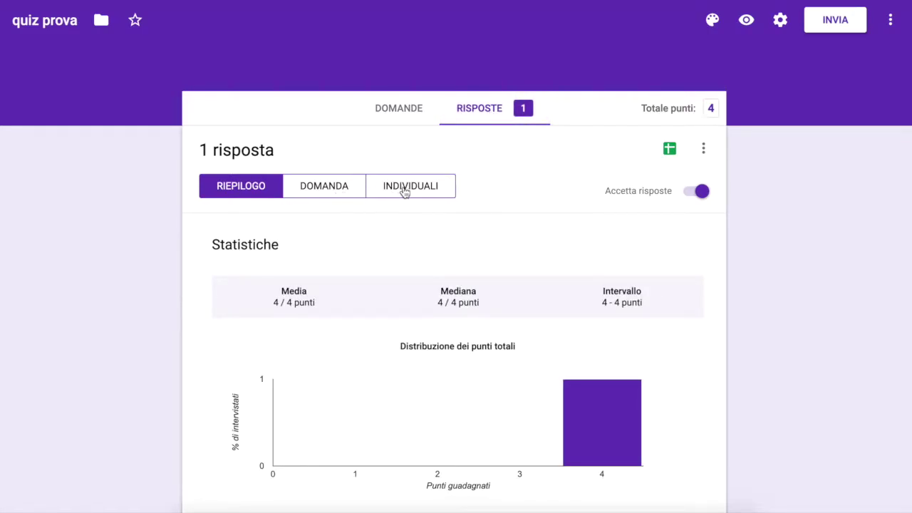
left_click(342, 195)
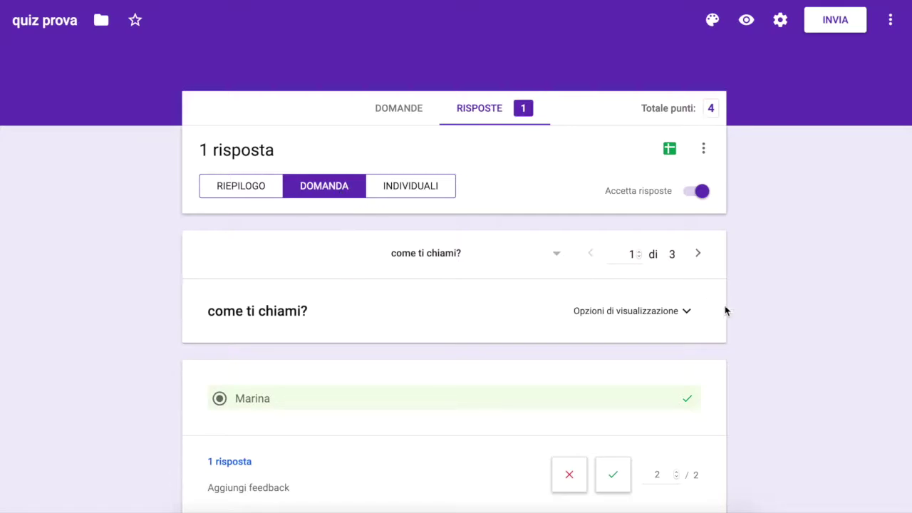
scroll(757, 342, "down", 2)
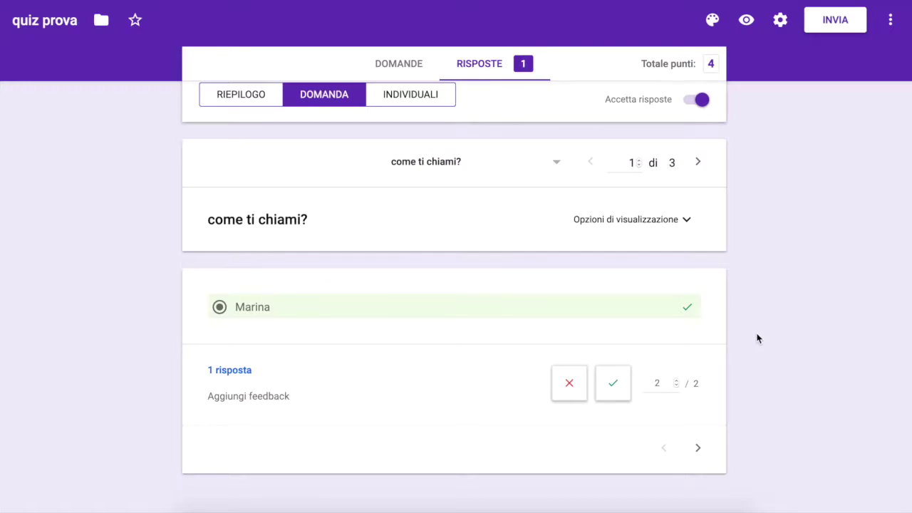
scroll(757, 338, "up", 1)
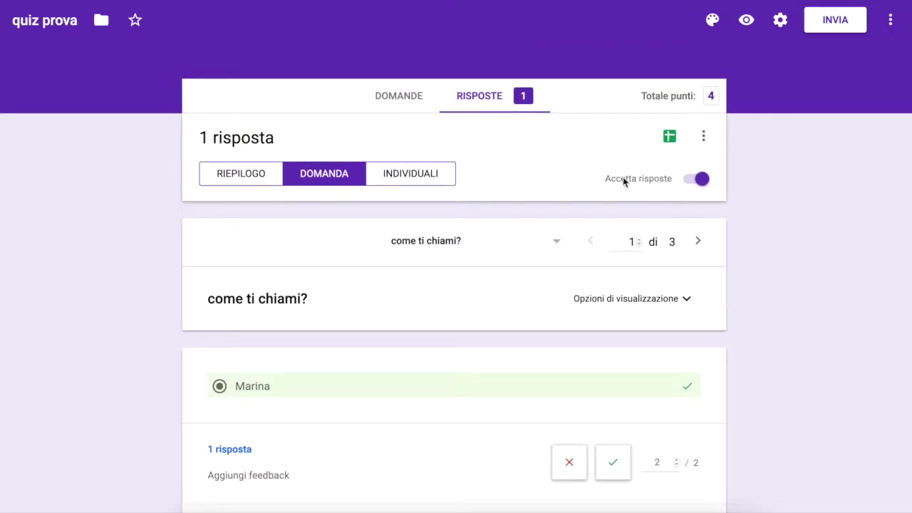
Step: Examine the student's individual quiz response, checking the answer and points for each question
left_click(420, 184)
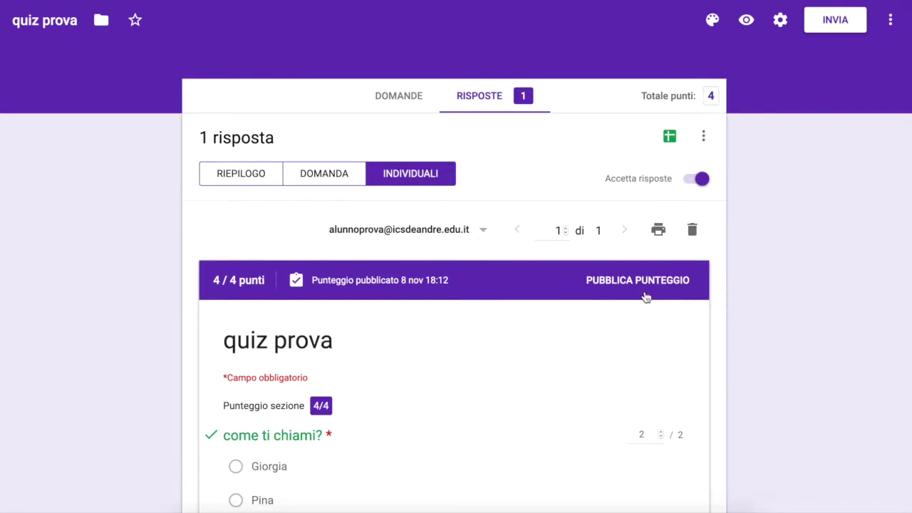
scroll(672, 330, "down", 3)
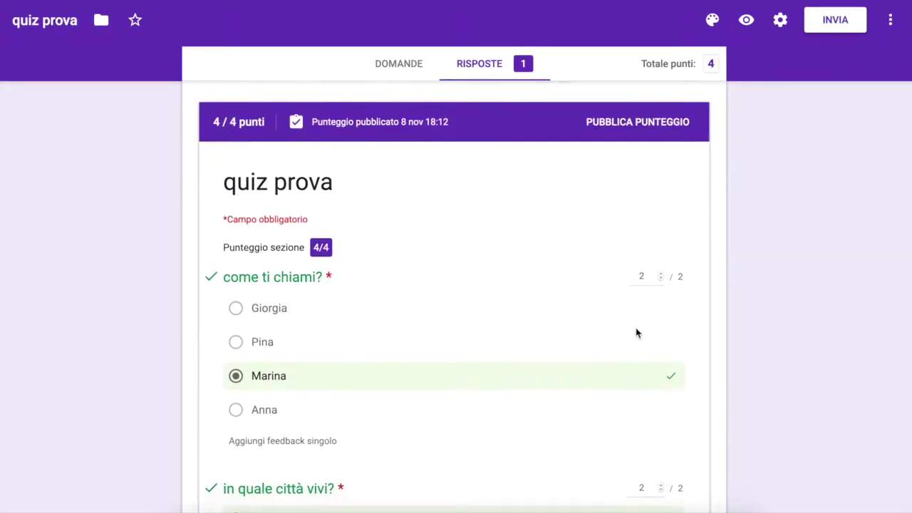
scroll(494, 407, "down", 4)
scroll(492, 406, "down", 3)
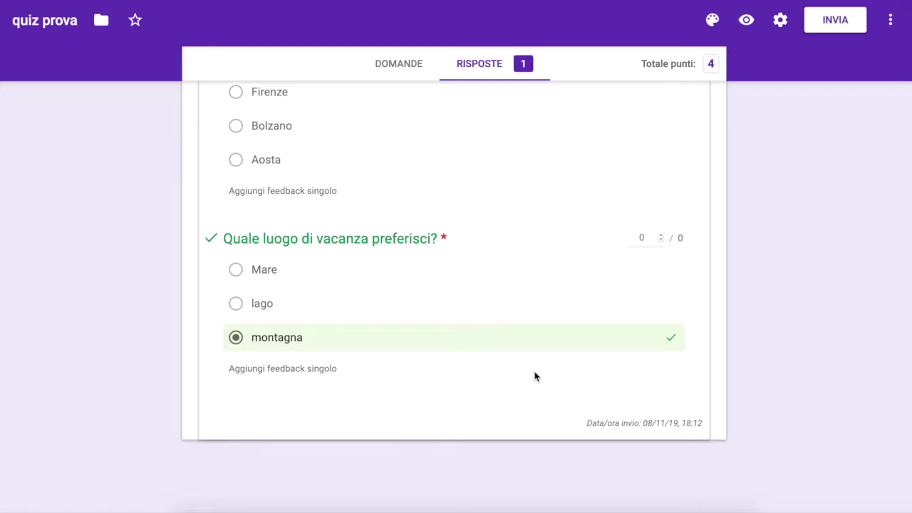
scroll(490, 353, "up", 8)
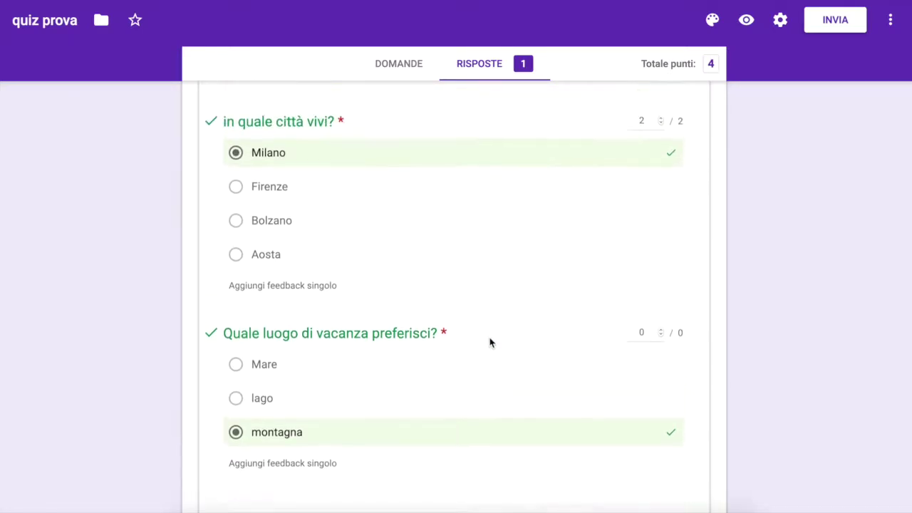
scroll(491, 338, "up", 1)
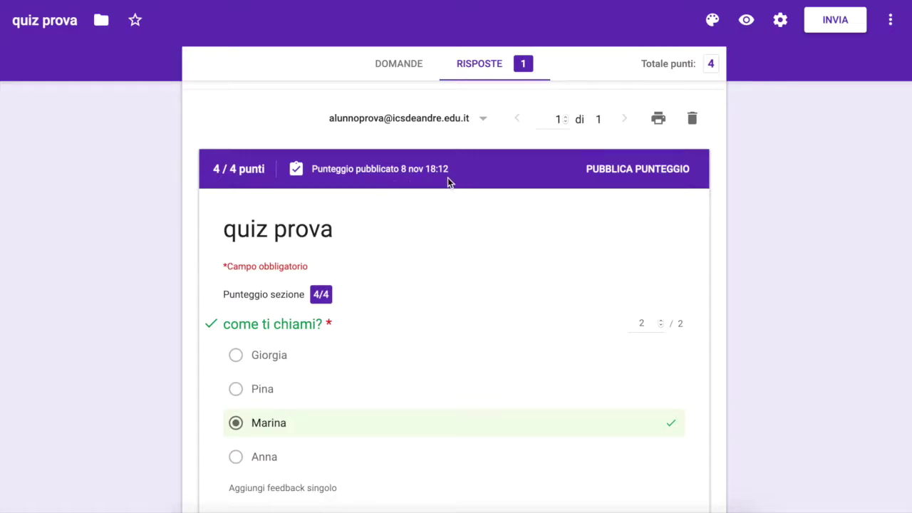
Step: Publish the quiz score with an email notification, keeping all respondents selected and leaving the message empty
left_click(621, 176)
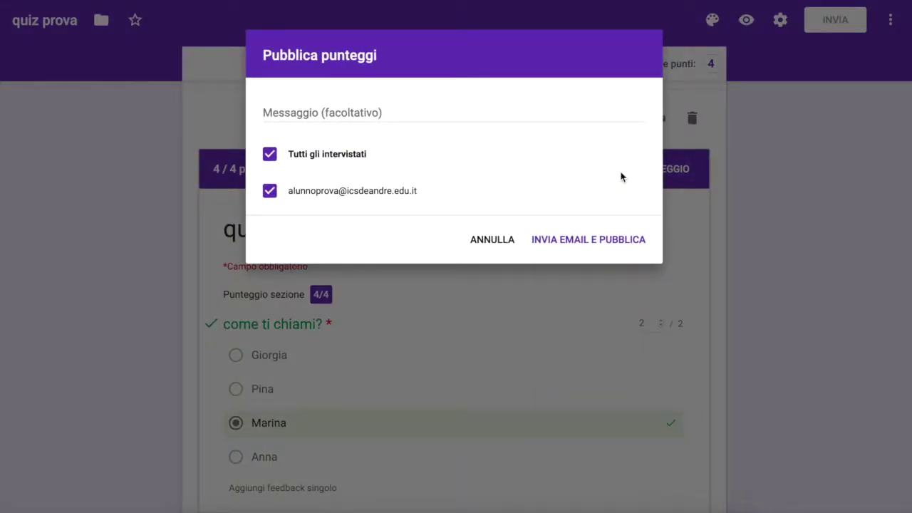
left_click(270, 154)
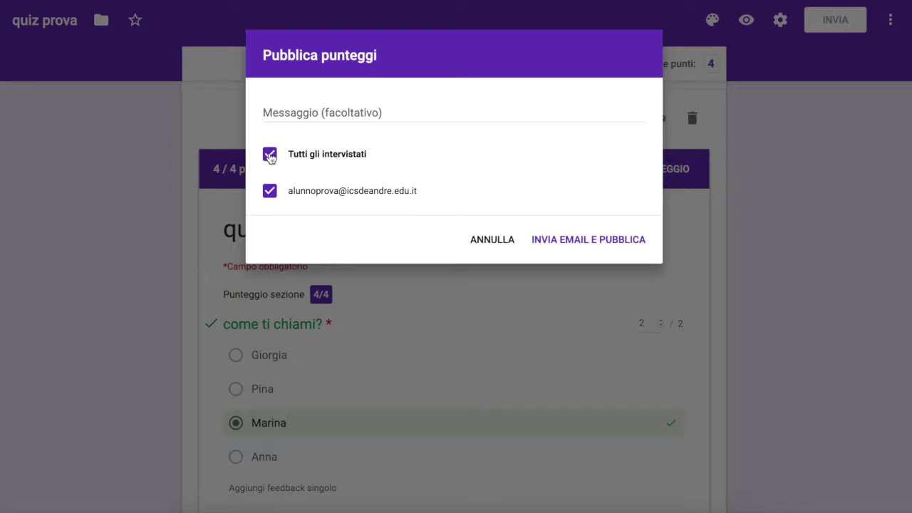
left_click(270, 193)
left_click(559, 239)
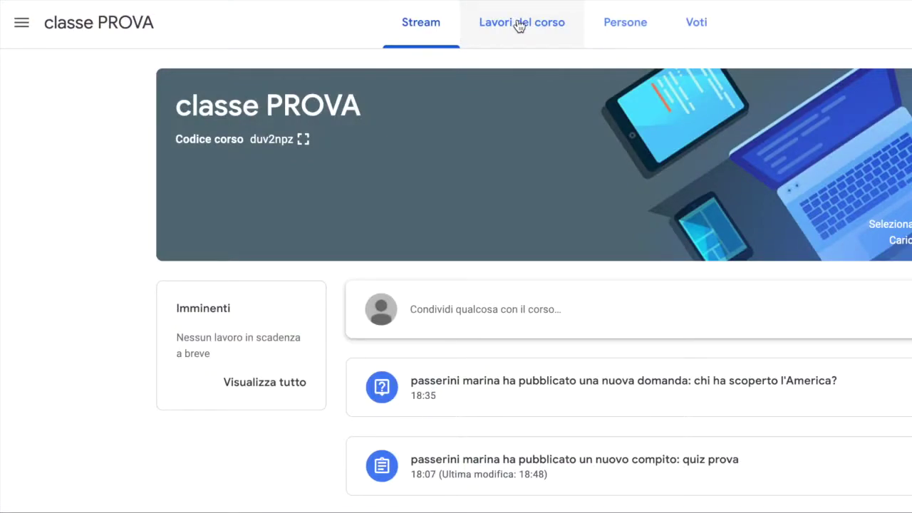
Step: Open the submitted work for the quiz prova assignment in Classroom and give the student a grade of 4
left_click(520, 24)
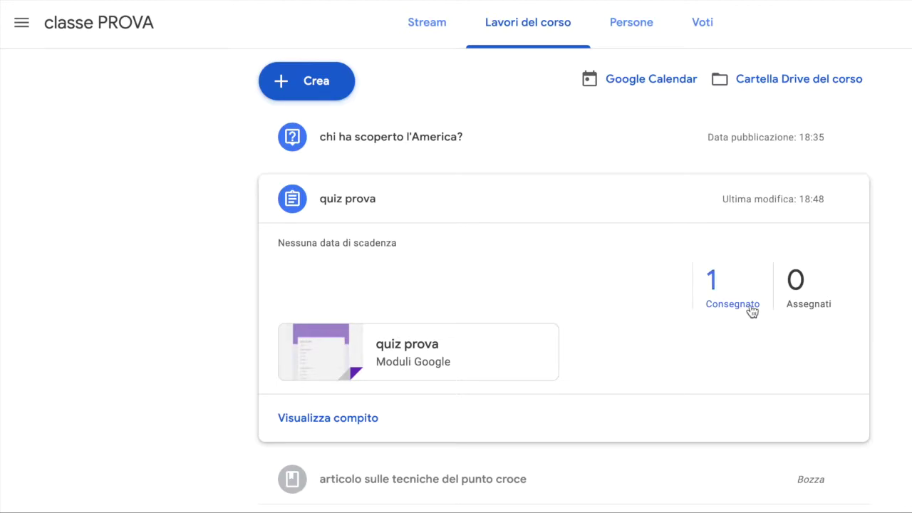
left_click(730, 308)
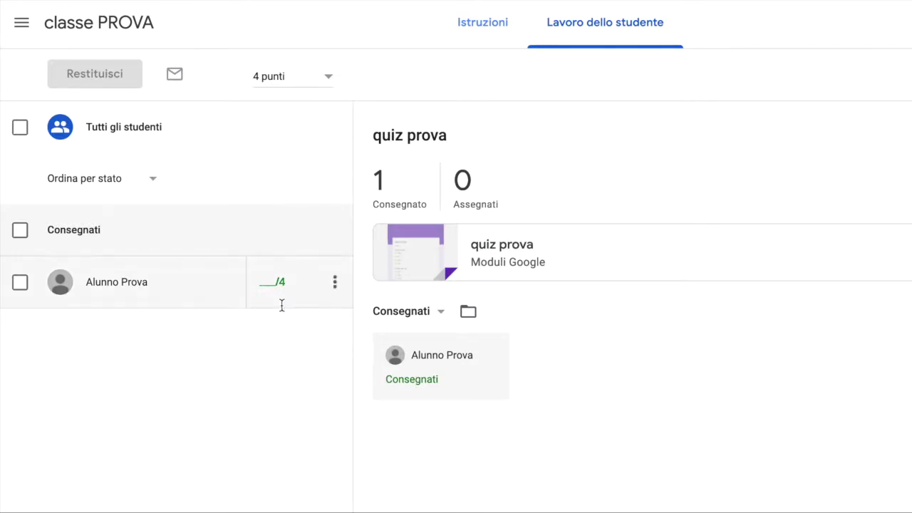
left_click(269, 281)
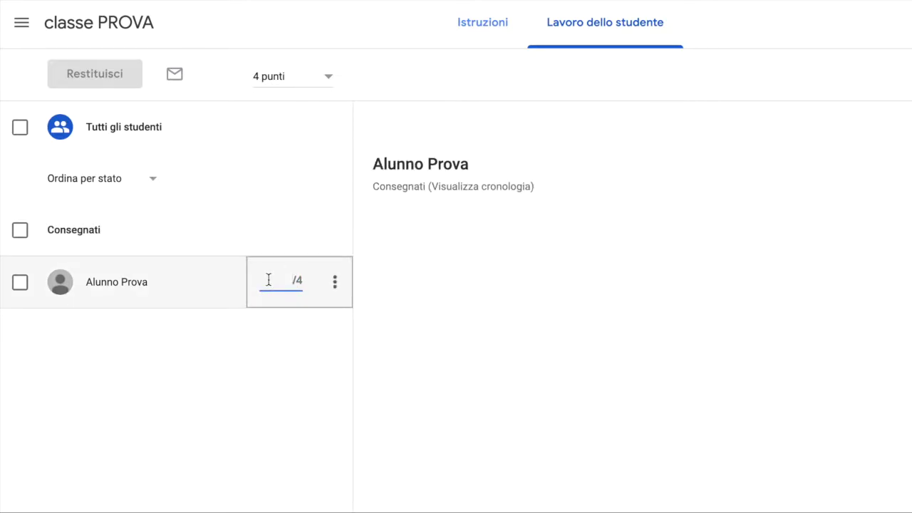
type("4")
left_click(298, 356)
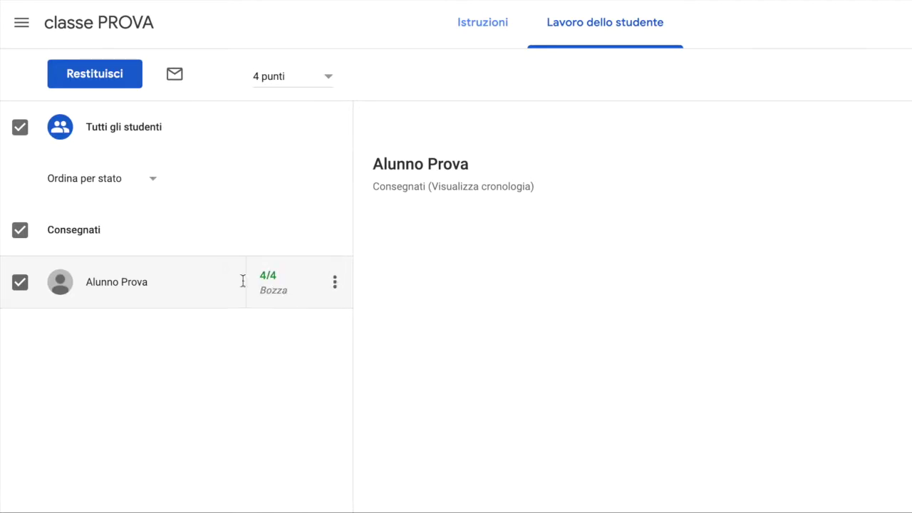
Step: Return the graded quiz to the student with the private comment "Brava!!!"
left_click(105, 80)
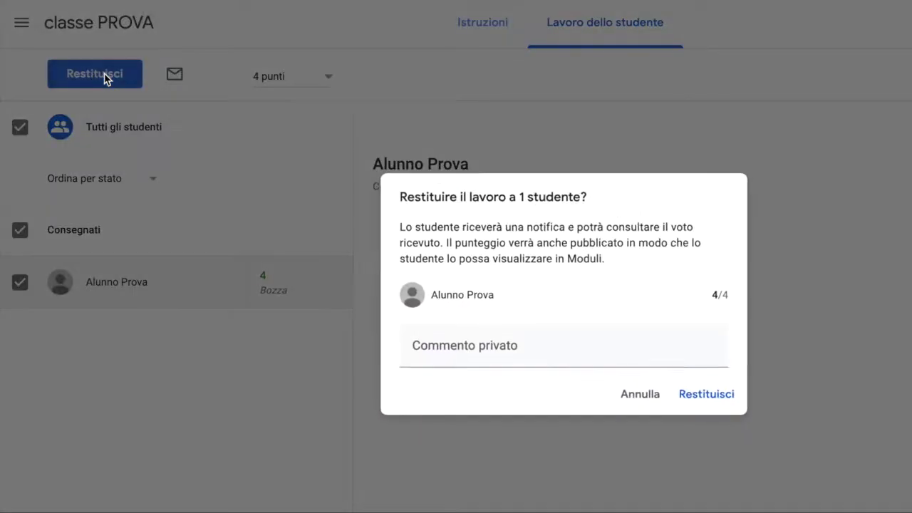
left_click(435, 343)
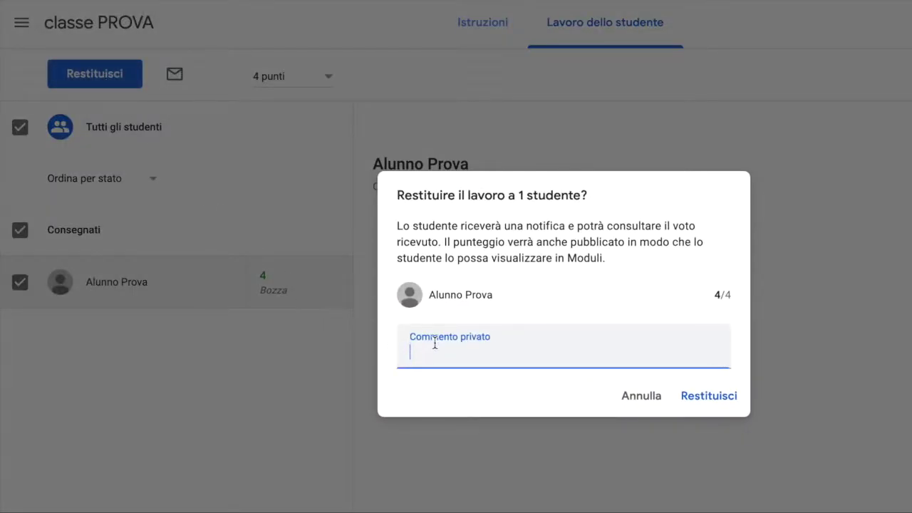
type("Brava!!!")
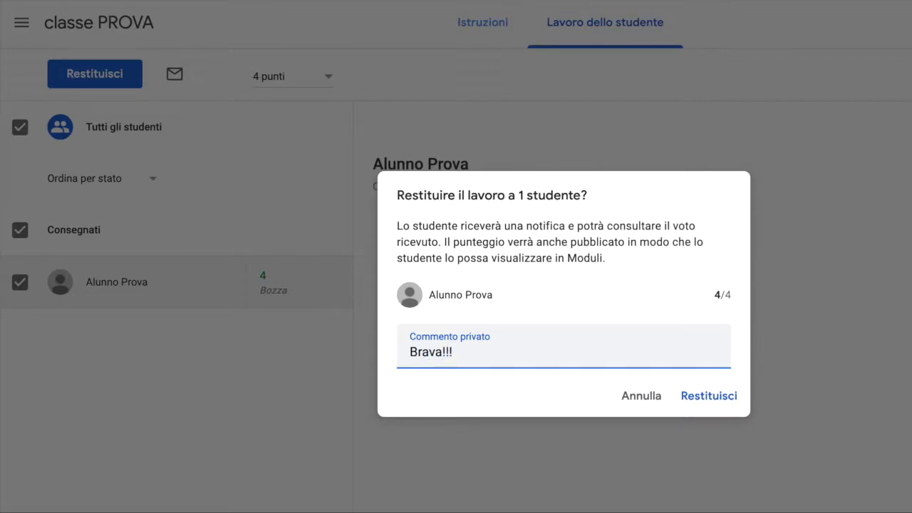
left_click(709, 397)
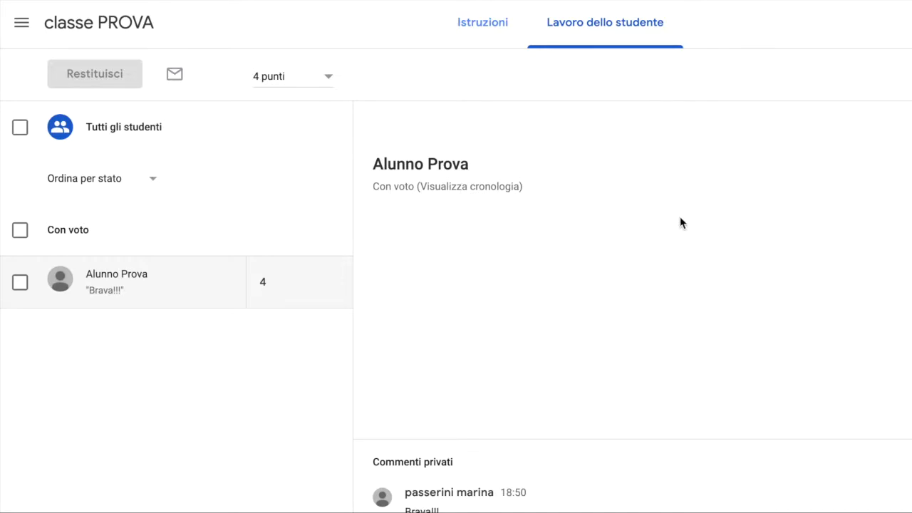
Step: Go back to the classe PROVA course and check the student's grades in its gradebook
left_click(21, 28)
left_click(51, 214)
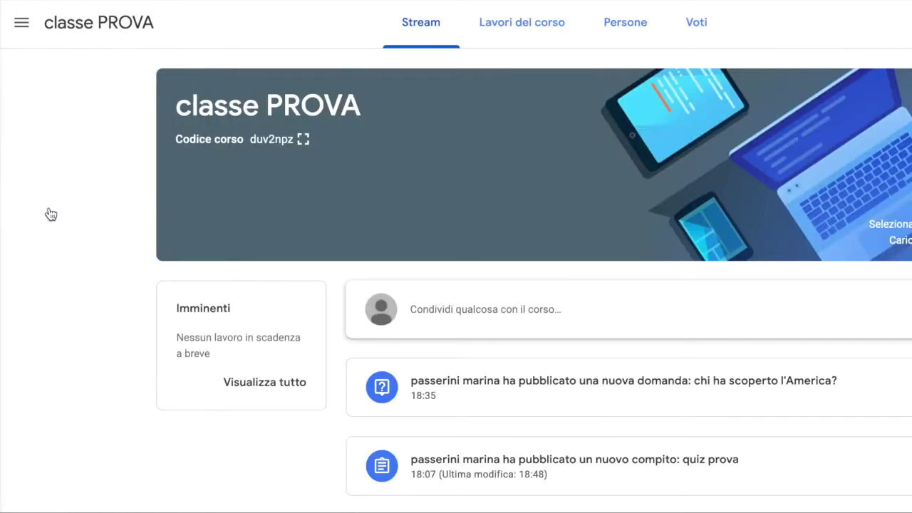
left_click(692, 30)
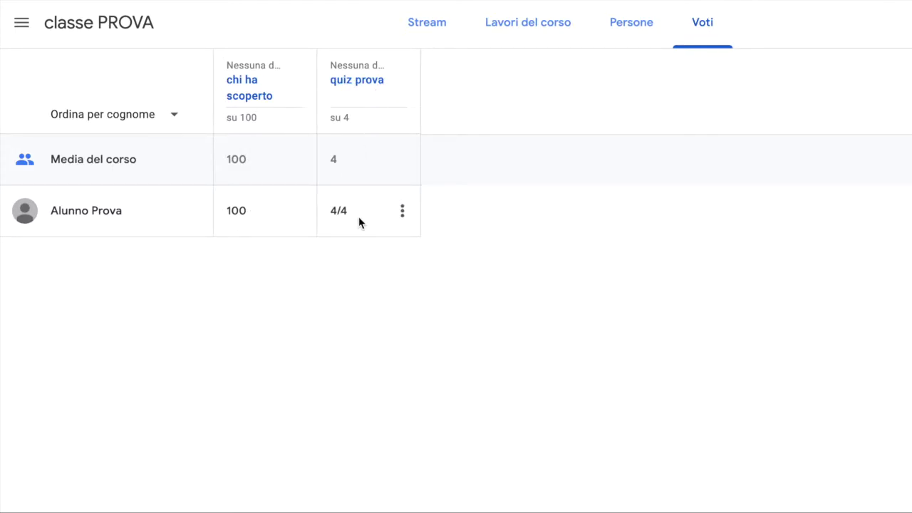
Step: Create a short-answer question "chi ha scoperto l'America?" in the course's classwork and ask it to all students of classe PROVA
left_click(427, 22)
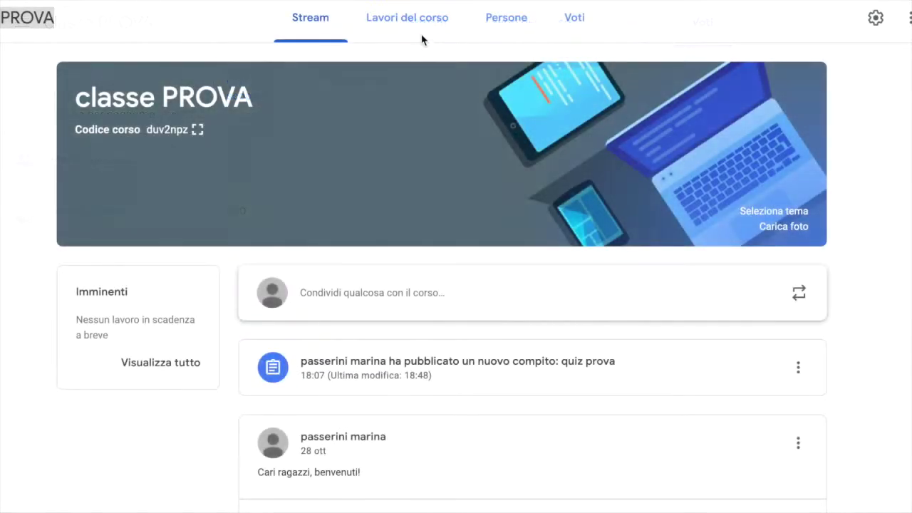
left_click(419, 22)
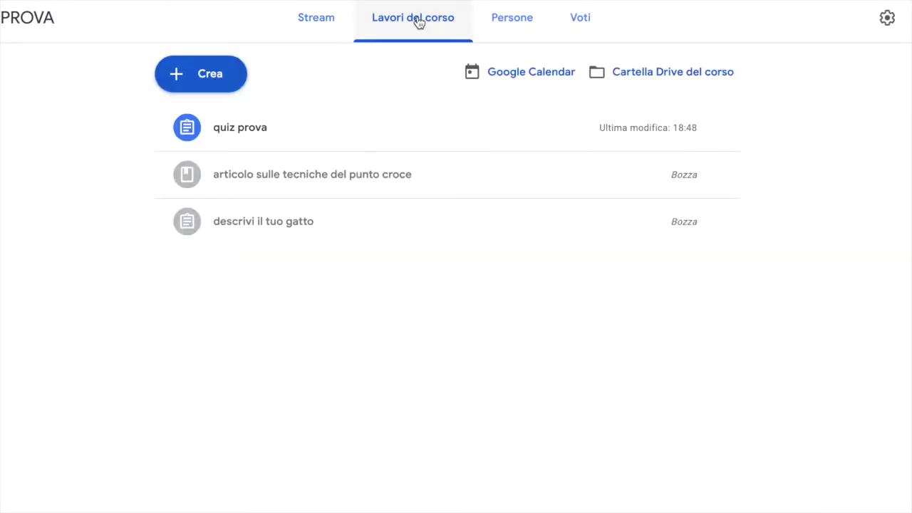
left_click(218, 82)
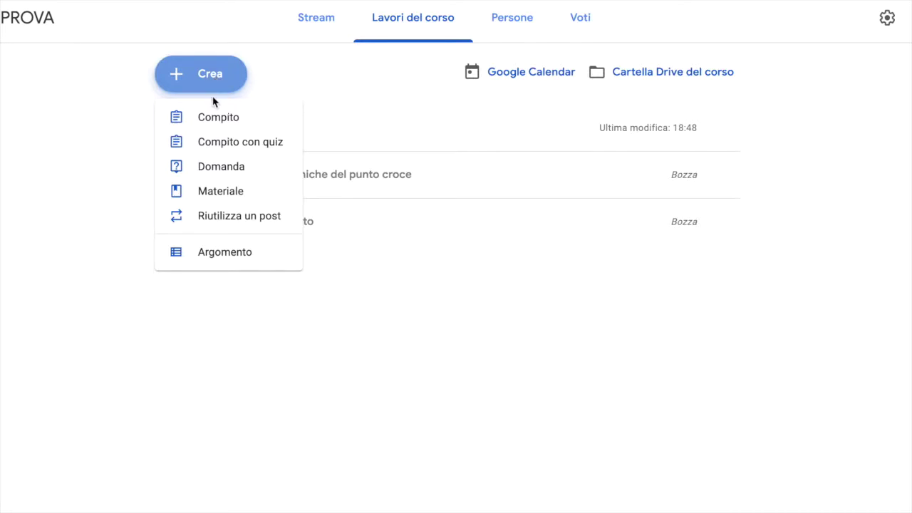
left_click(204, 170)
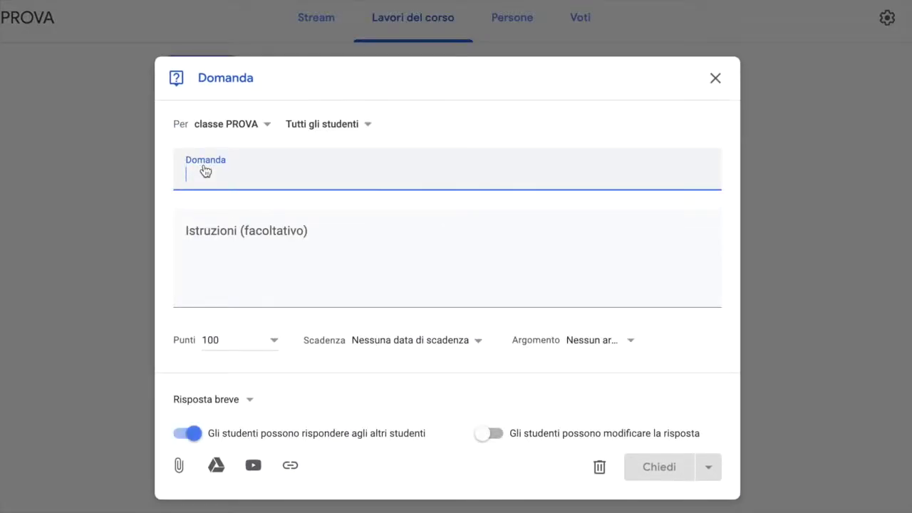
type("ch")
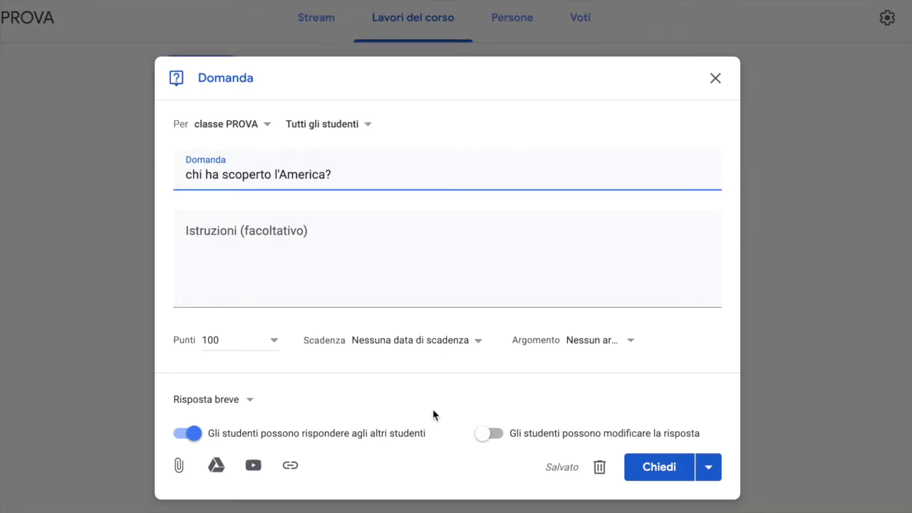
left_click(658, 469)
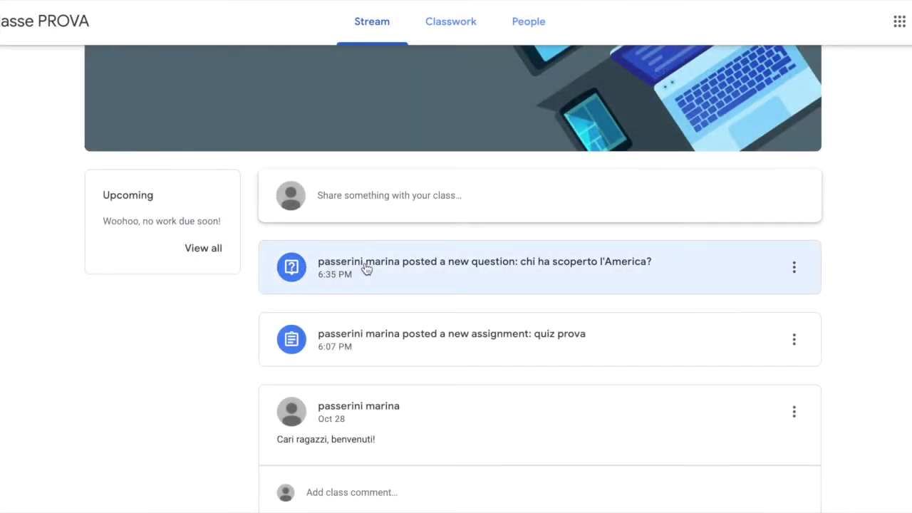
Step: Open the question "chi ha scoperto l'America?" as the student and turn in the answer "Cristoforo Colombo"
left_click(367, 266)
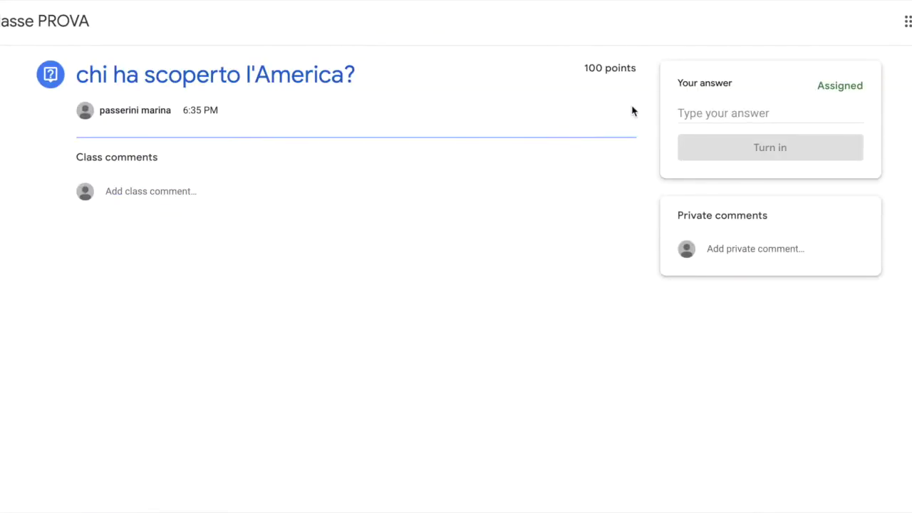
left_click(702, 112)
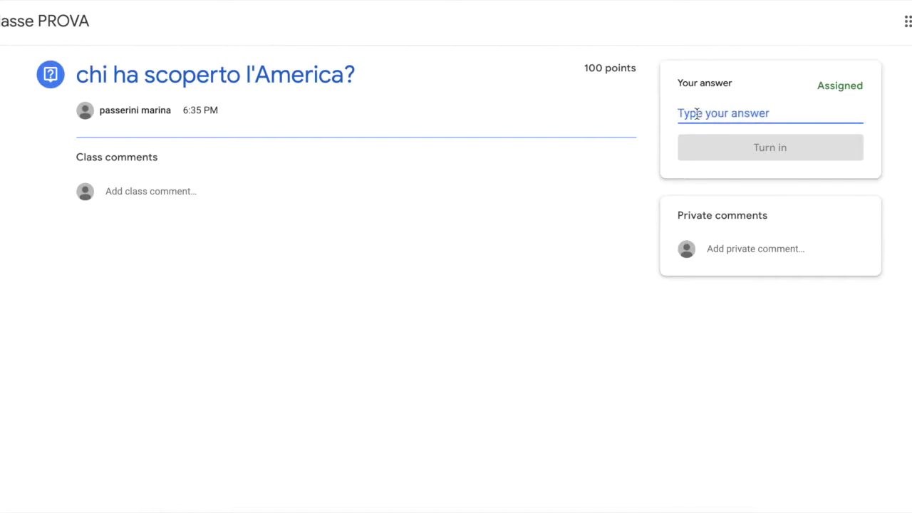
type("Cristoforo ")
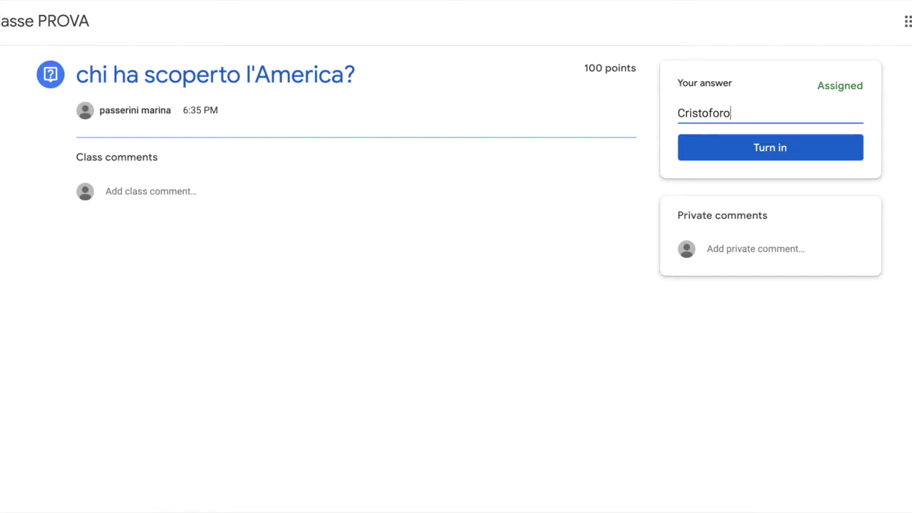
type("Colombo")
left_click(716, 152)
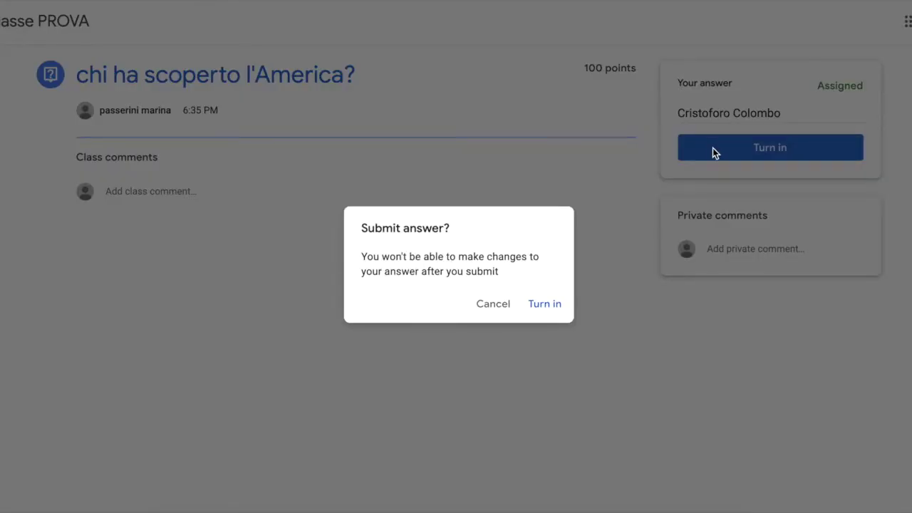
left_click(559, 307)
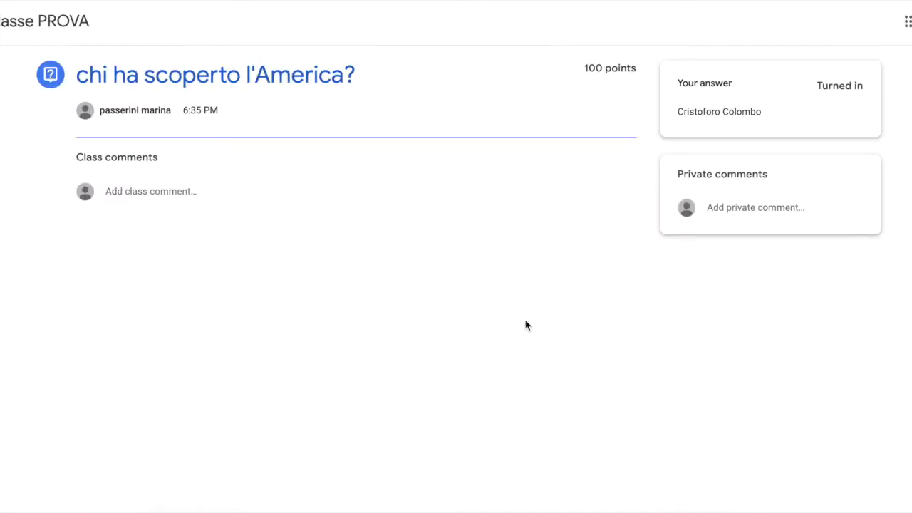
Step: Go back to the student's classe PROVA page and open its list of classwork
left_click(1, 22)
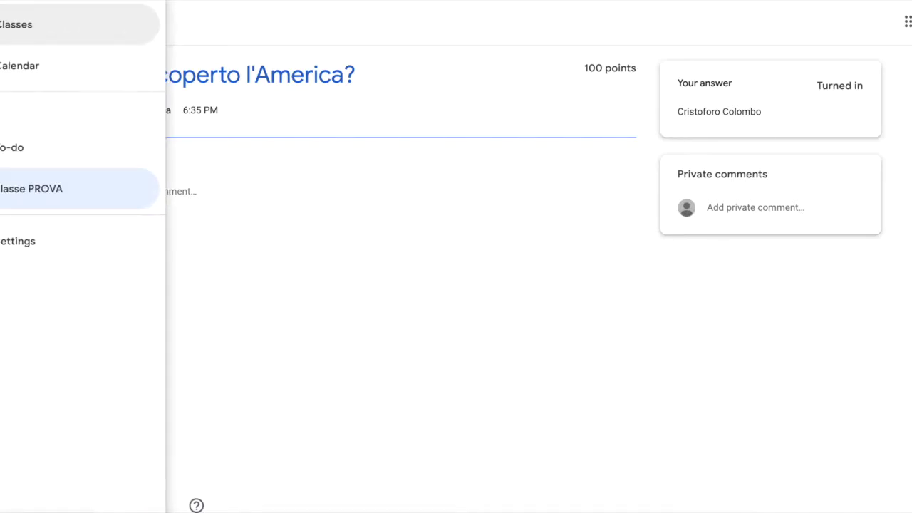
left_click(1, 188)
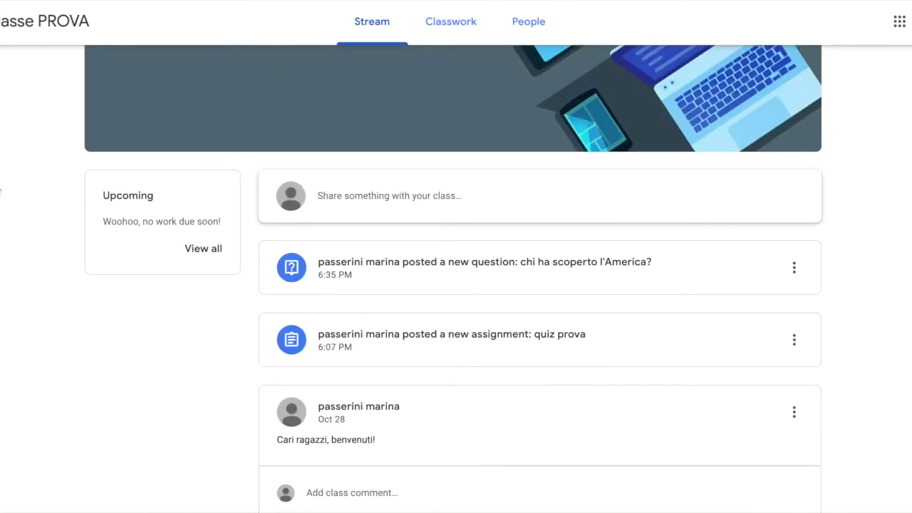
left_click(459, 29)
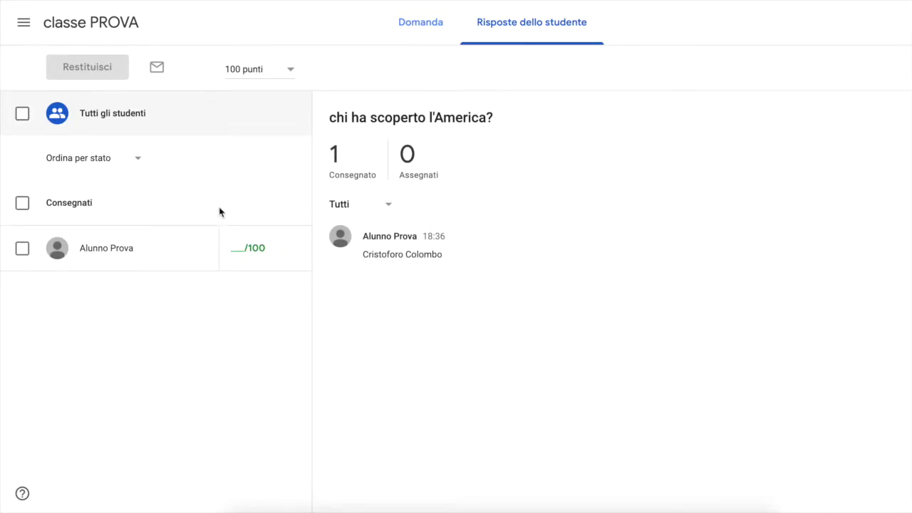
Step: Give the student's answer to the America question a grade of 100 and return it without a private comment
left_click(111, 255)
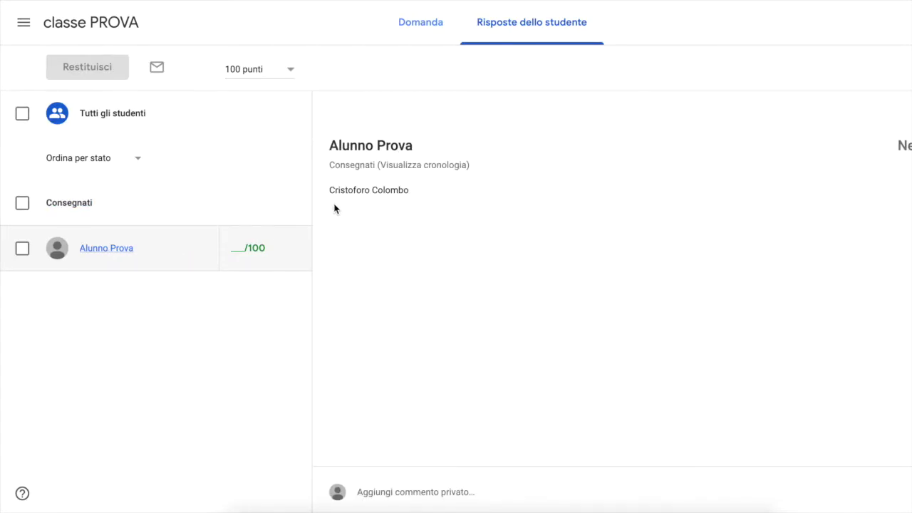
left_click(238, 252)
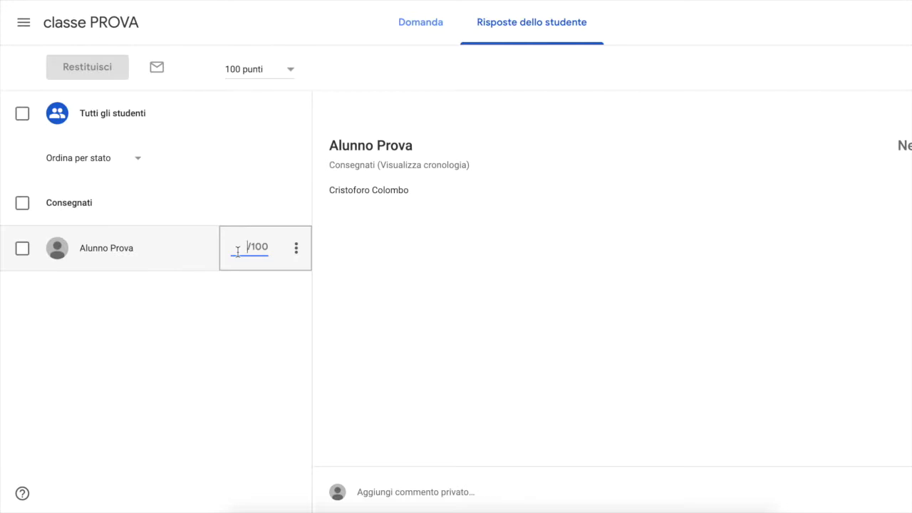
type("100")
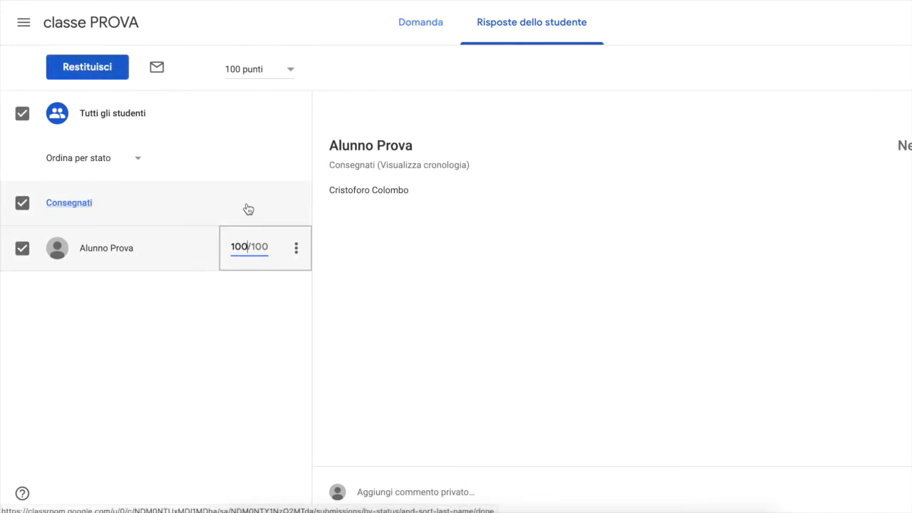
left_click(81, 68)
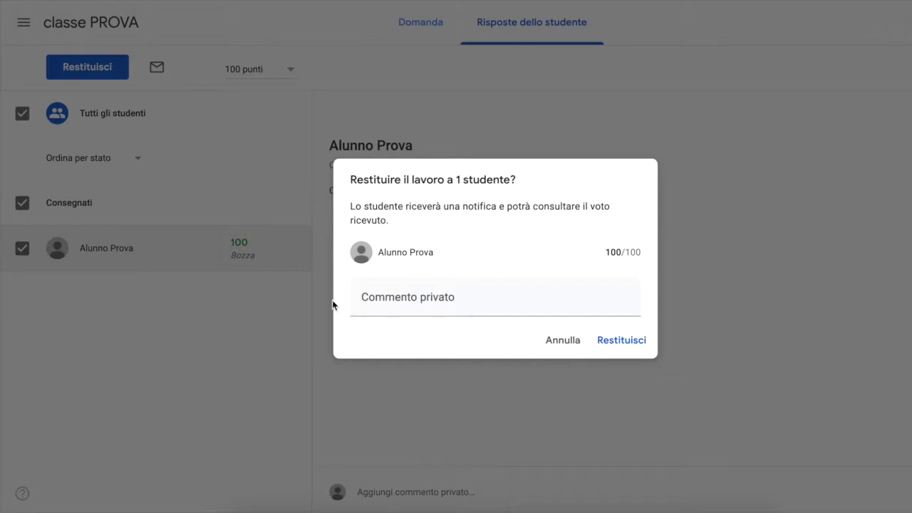
left_click(619, 346)
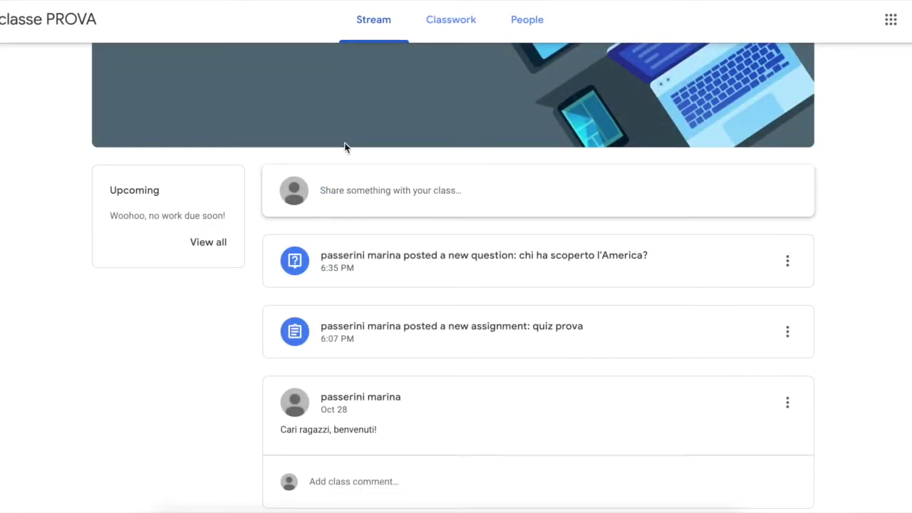
Step: View the returned question "chi ha scoperto l'America?" from the student's classwork to check its grade
left_click(444, 32)
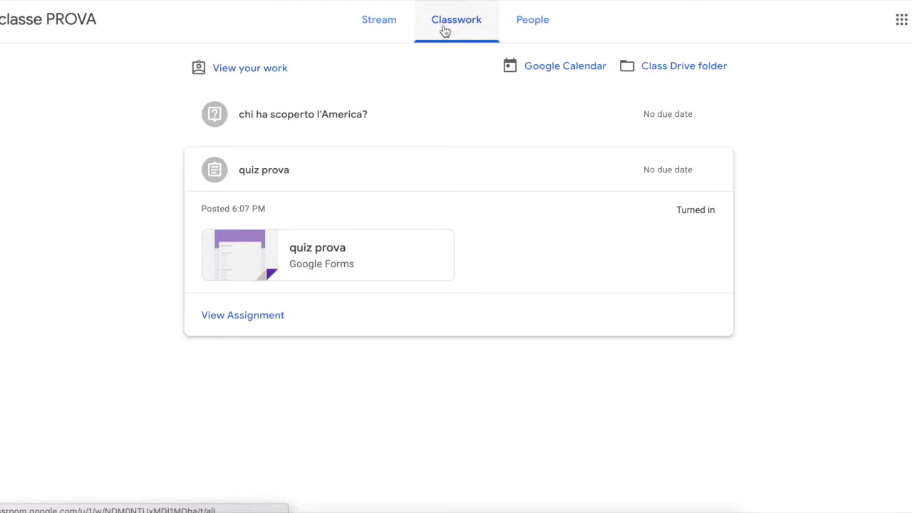
left_click(358, 122)
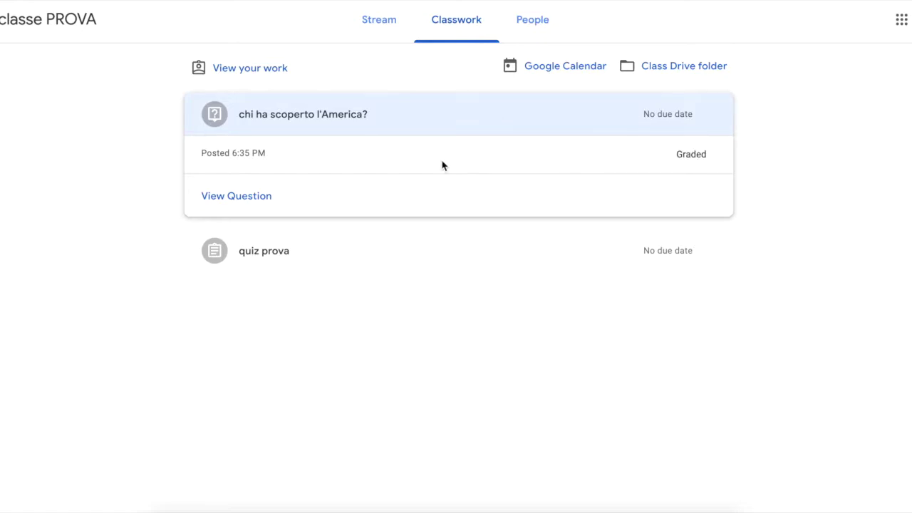
left_click(256, 197)
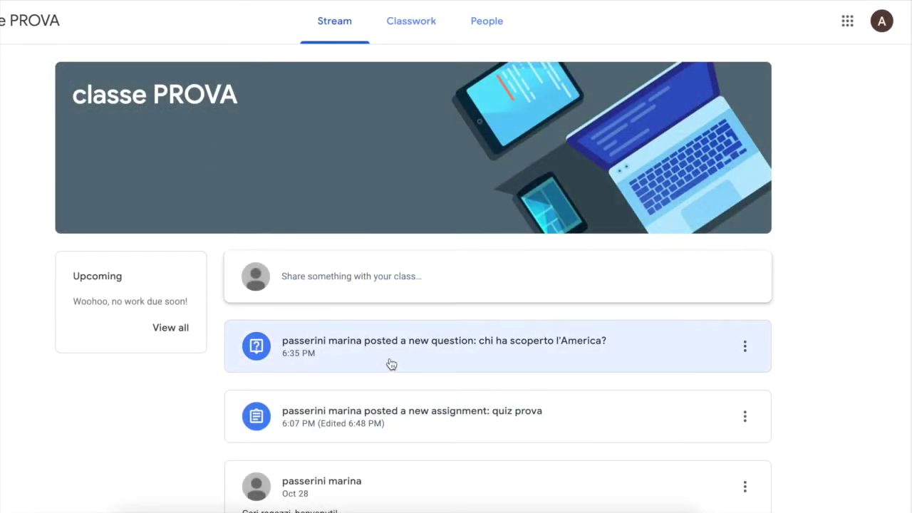
Step: Switch to the student's Gmail, read the graded notification for "chi ha scoperto l'America?" and open the question from it
left_click(847, 21)
left_click(789, 95)
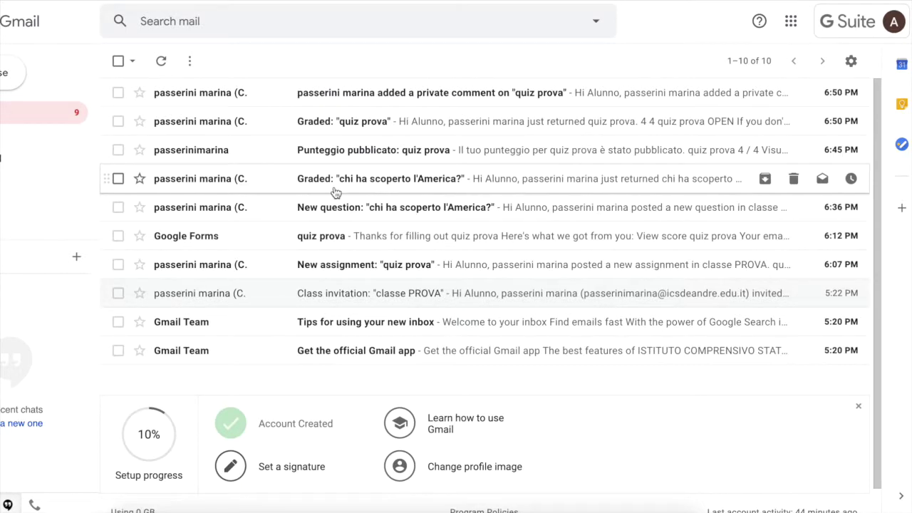
left_click(375, 184)
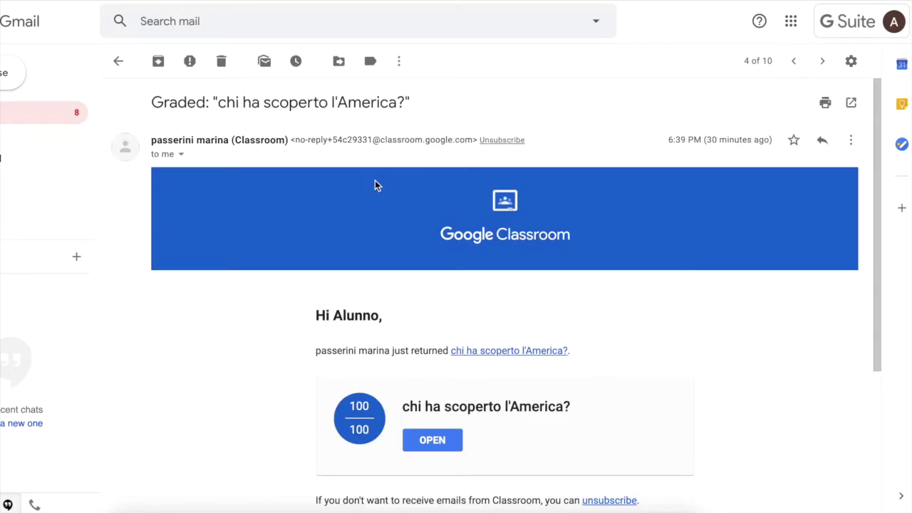
scroll(703, 395, "down", 2)
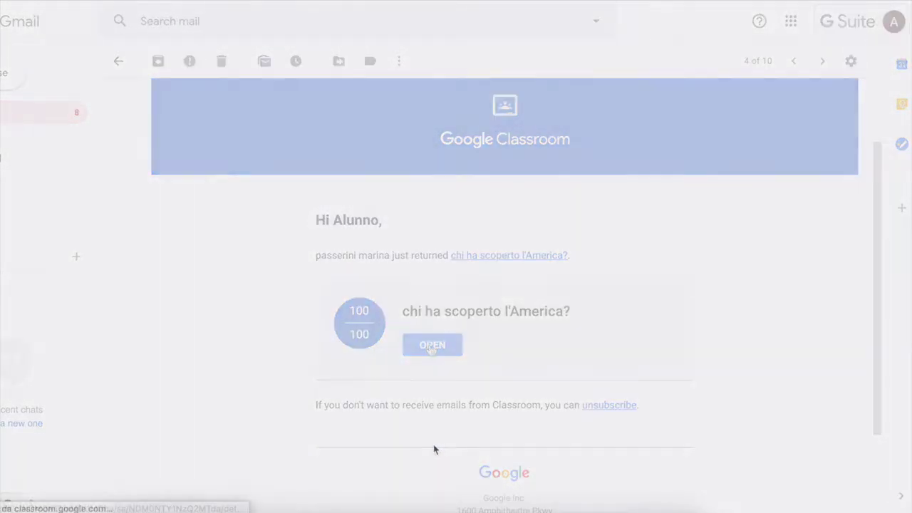
left_click(433, 444)
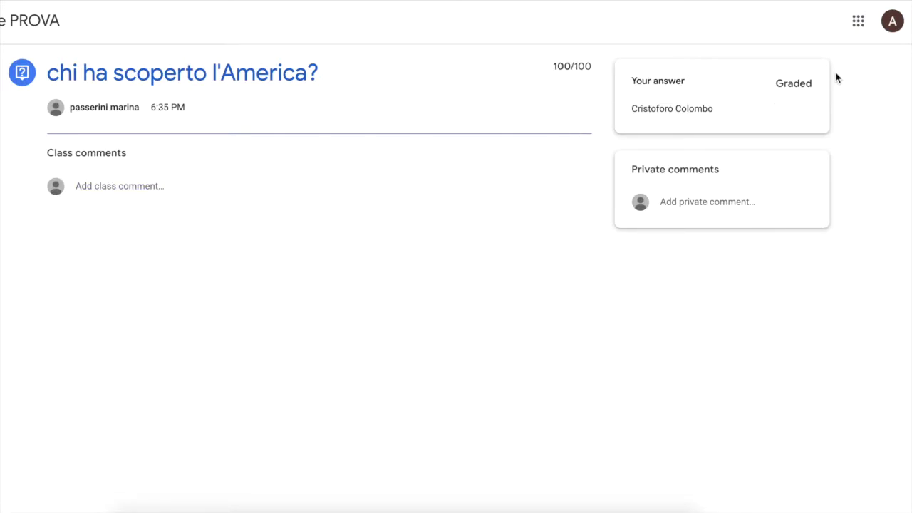
Step: Return to Gmail, open the published-score message for quiz prova and review the corrected answers in the linked form
left_click(858, 22)
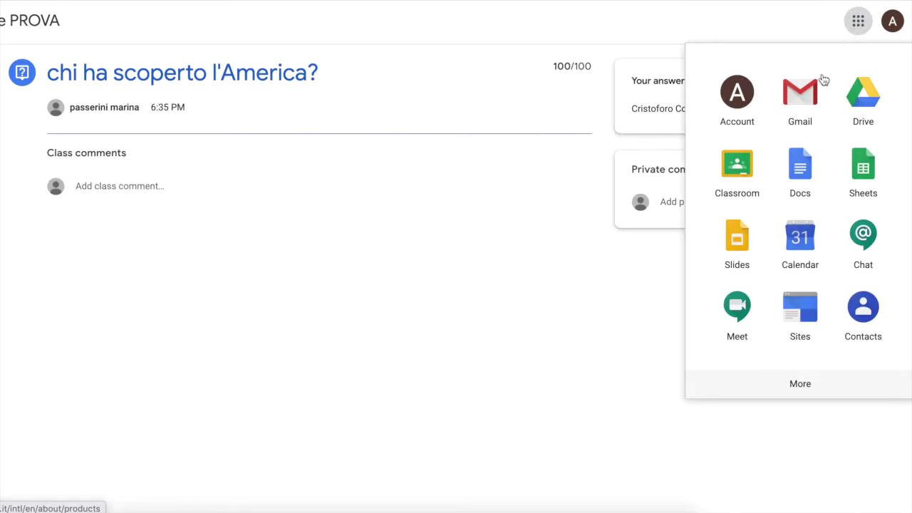
left_click(804, 101)
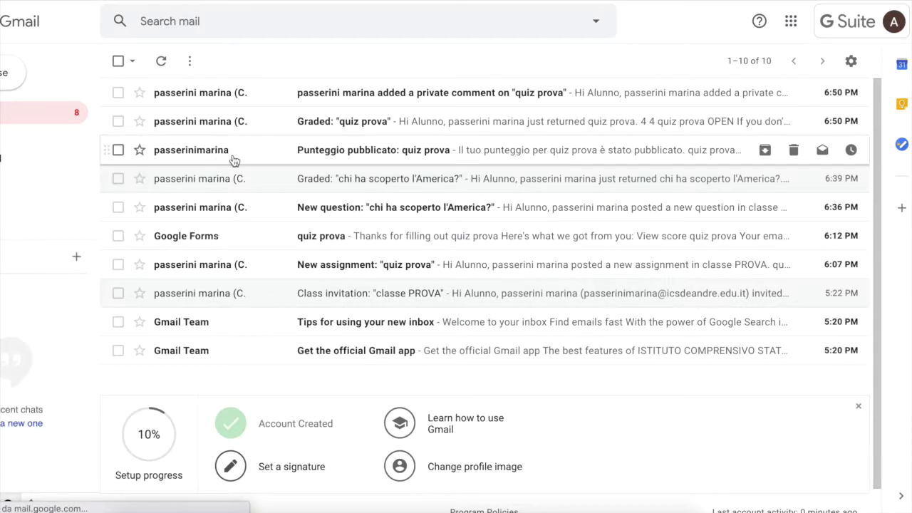
left_click(440, 160)
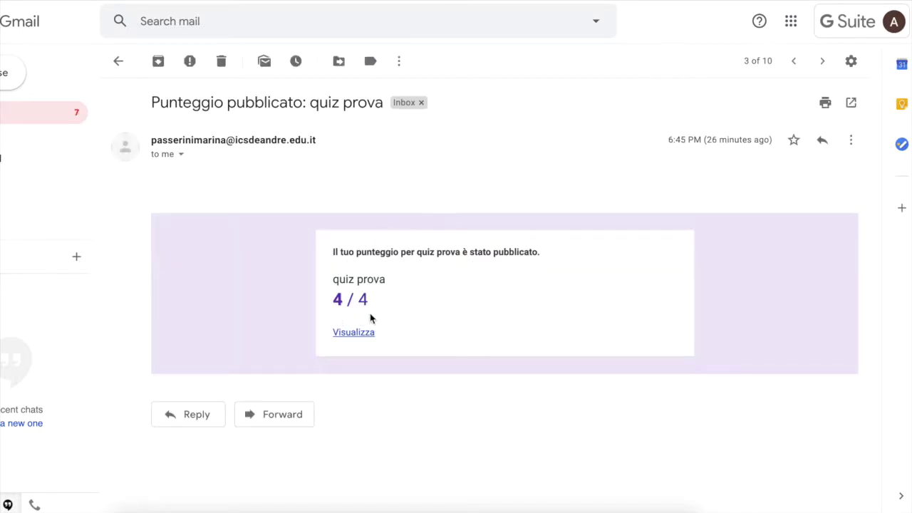
left_click(363, 334)
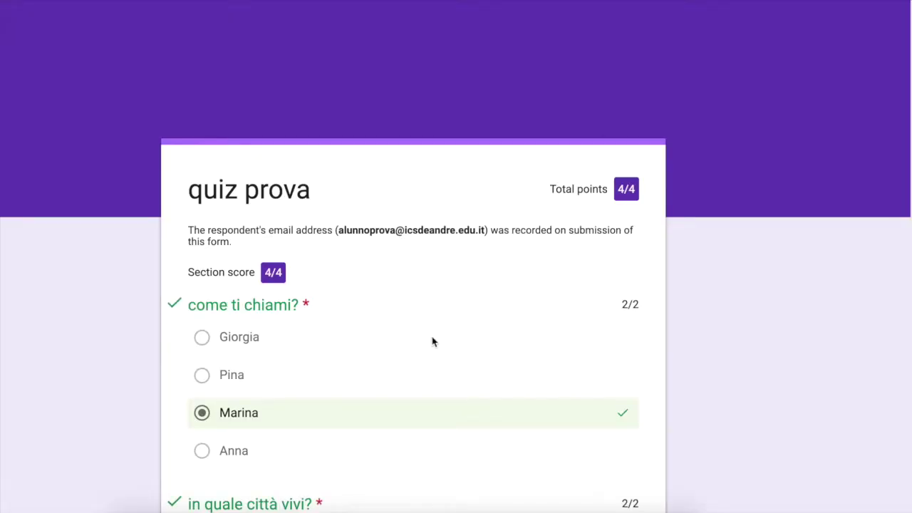
scroll(723, 366, "down", 1)
scroll(723, 365, "down", 3)
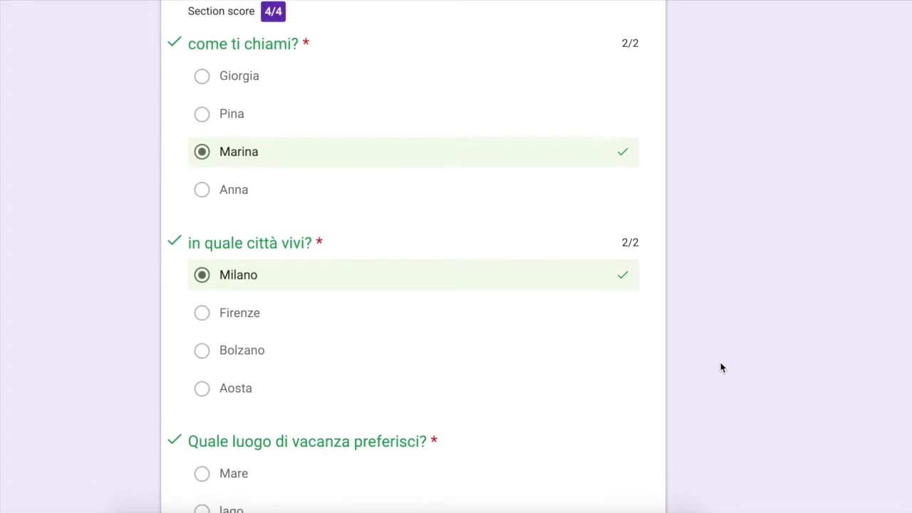
scroll(721, 362, "down", 3)
scroll(721, 367, "up", 6)
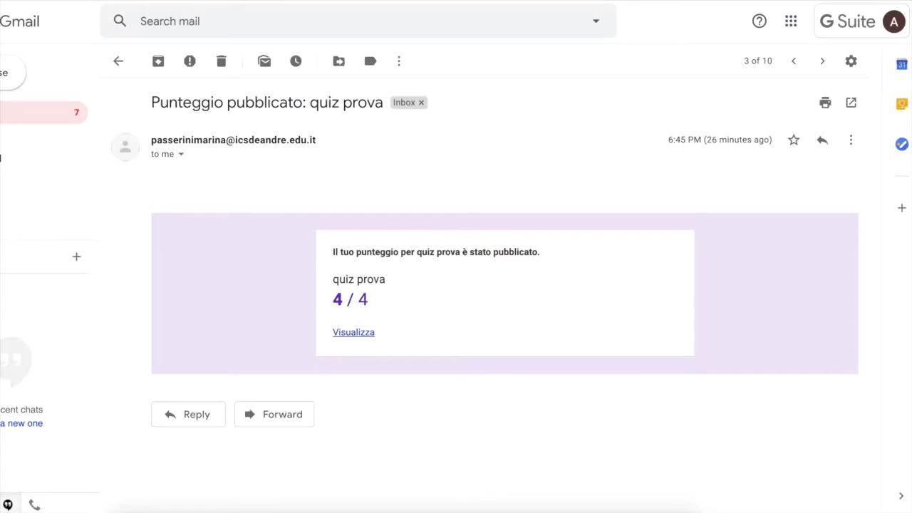
Step: Go back to the inbox, read the graded notification for quiz prova and open the assignment from it
left_click(4, 119)
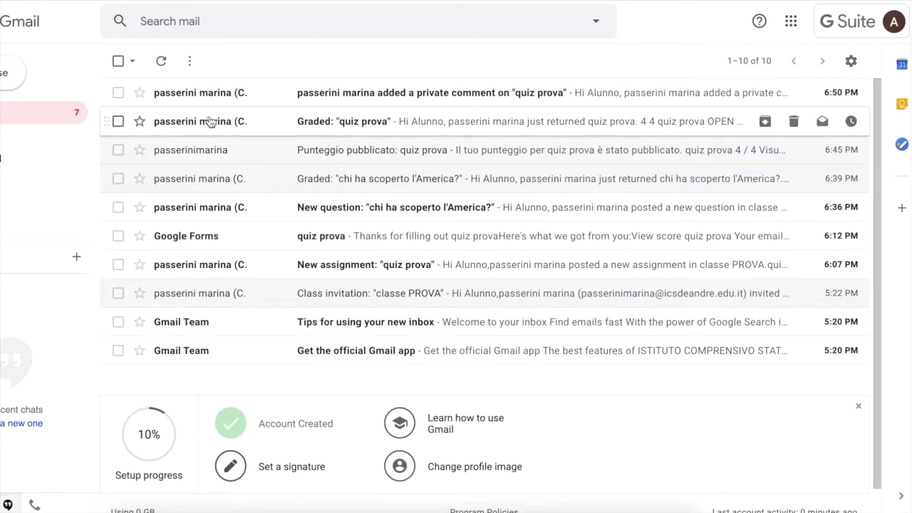
left_click(323, 126)
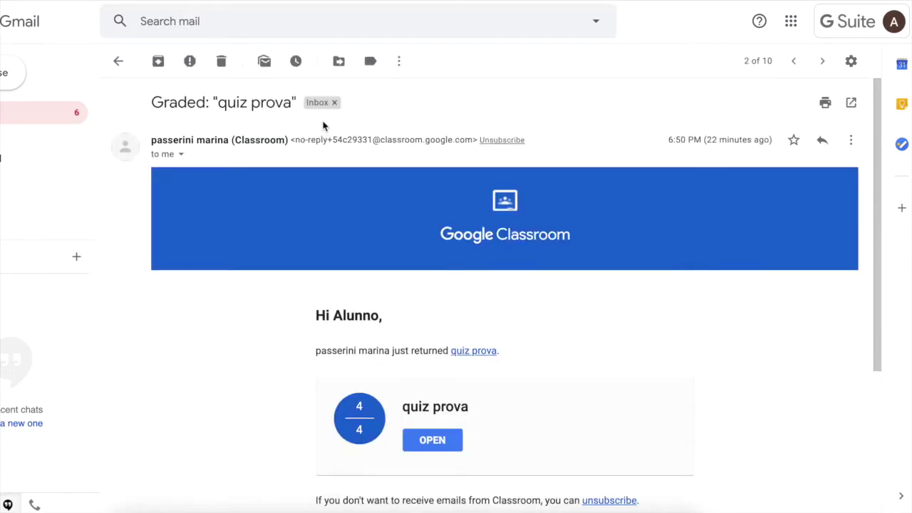
left_click(432, 442)
Step: Open the assignment from the private-comment notification on quiz prova and post the private reply "Grazie prof!"
left_click(11, 119)
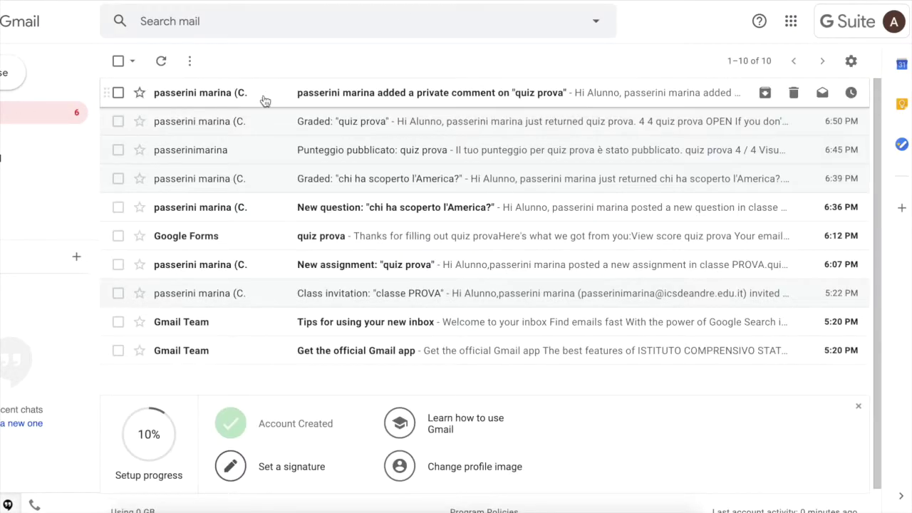
left_click(339, 99)
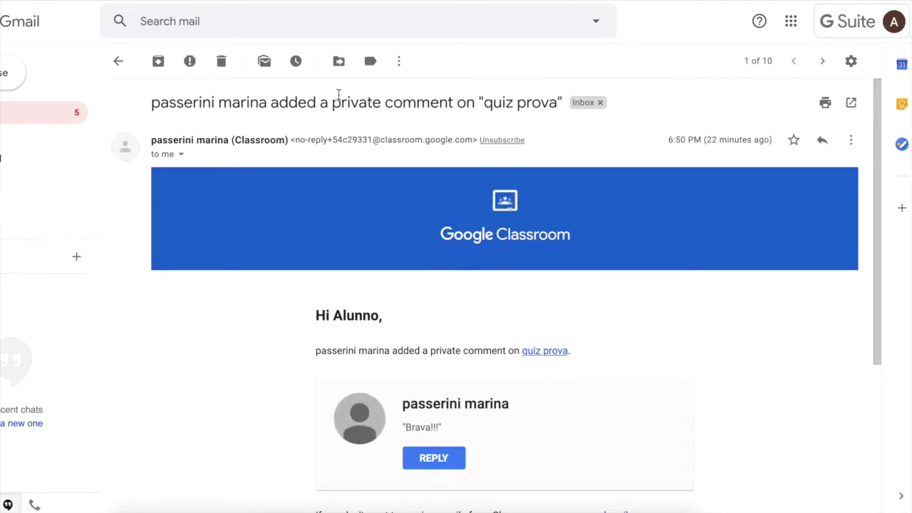
left_click(436, 459)
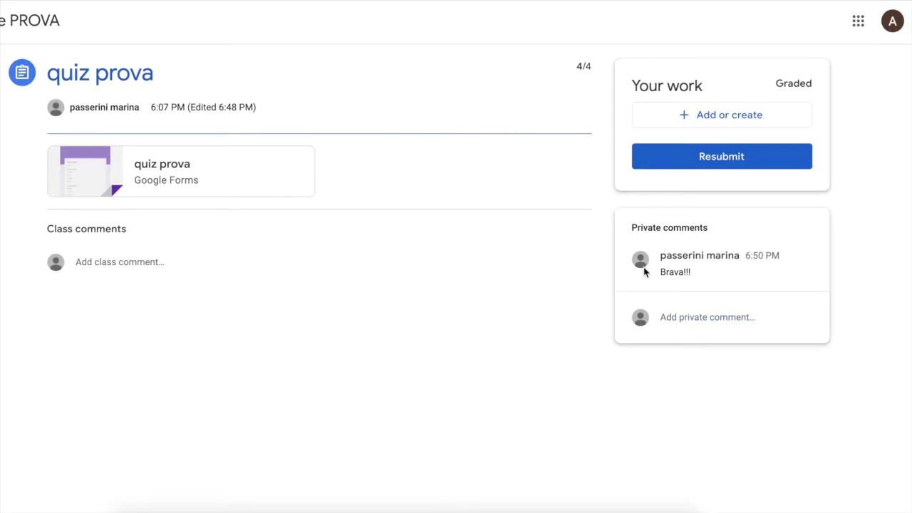
left_click(697, 318)
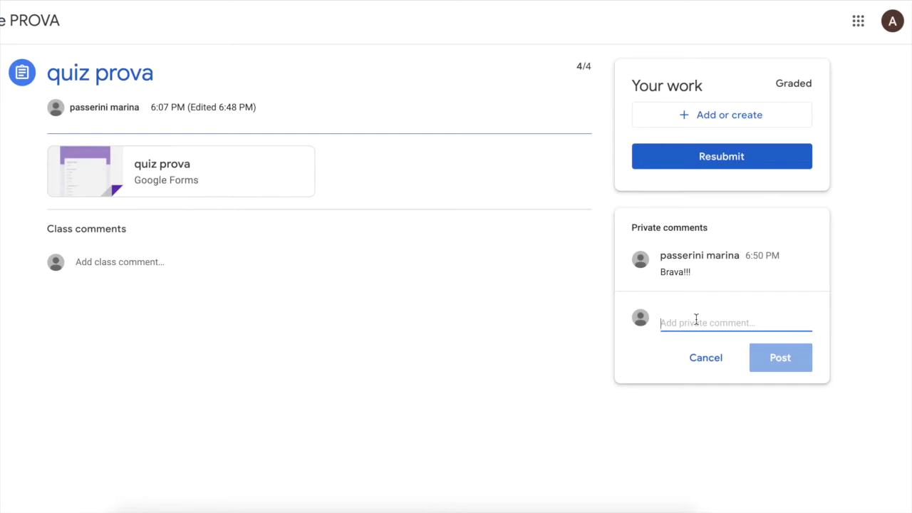
type("Grazie")
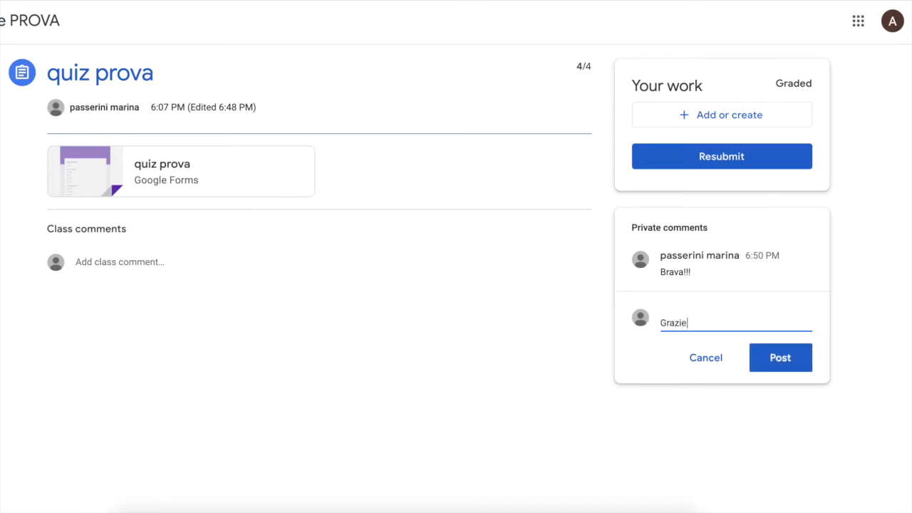
type(" prof!")
left_click(771, 359)
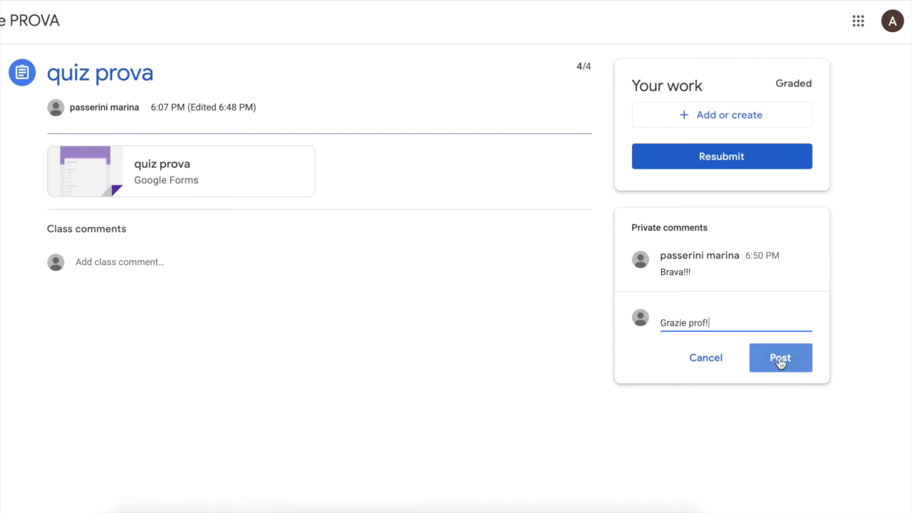